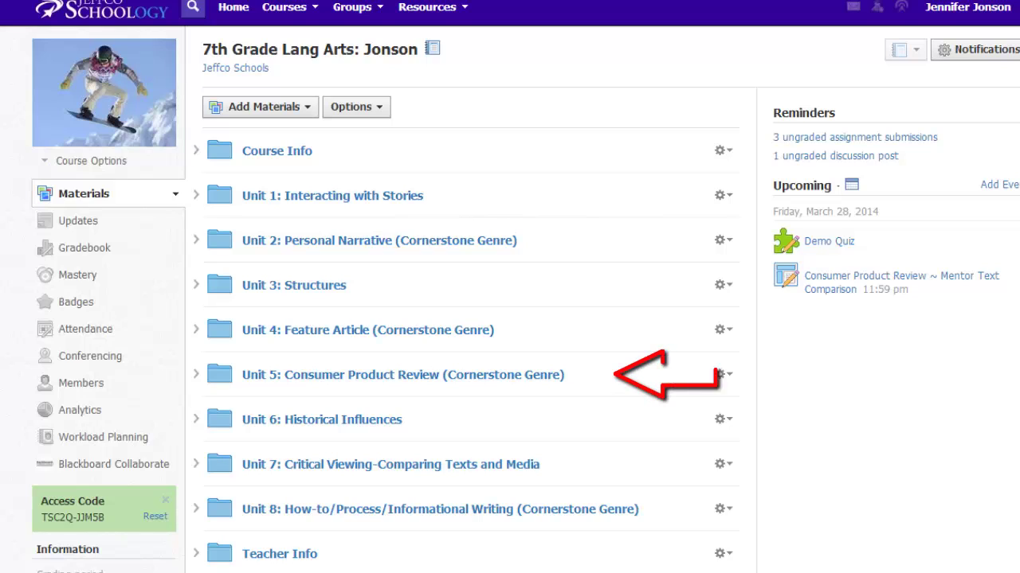
# - Open the Unit 5: Consumer Product Review folder and start a new assignment named "Consumer Product Review ~ Mentor Text Comparison"
pyautogui.click(376, 382)
pyautogui.click(270, 120)
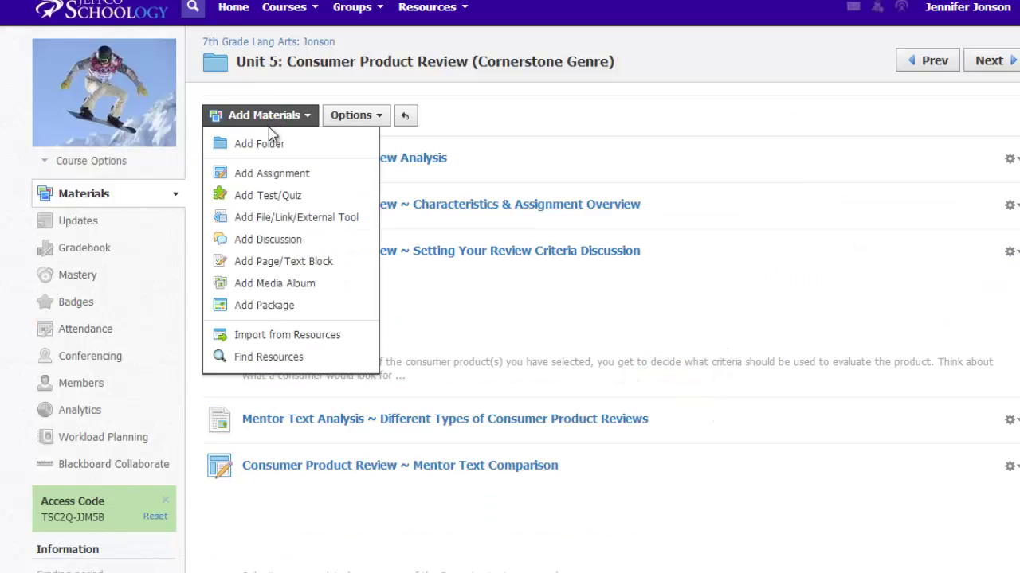
pyautogui.click(278, 177)
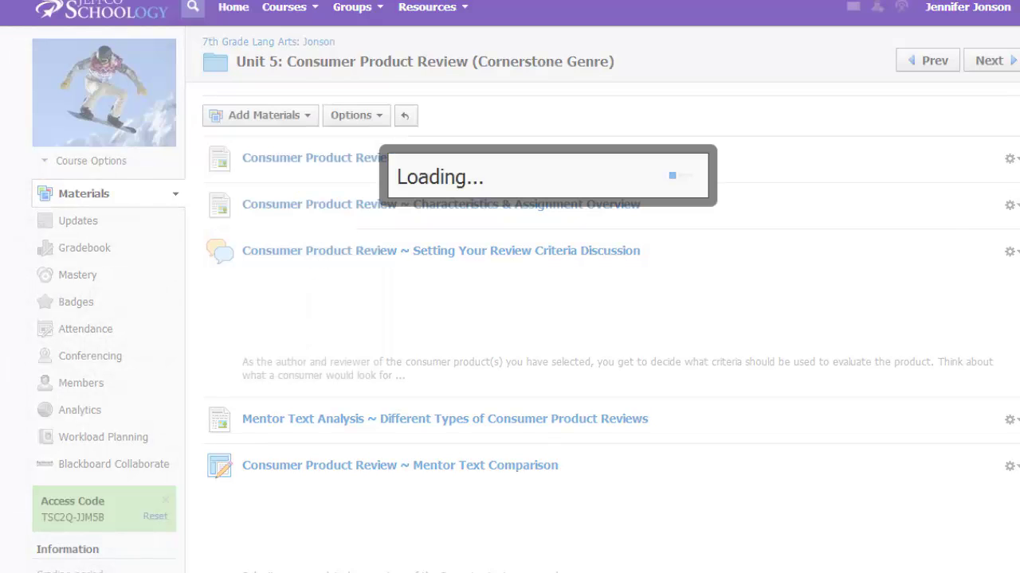
pyautogui.write('Consumer Product Review ~ Mentor Text Comparison')
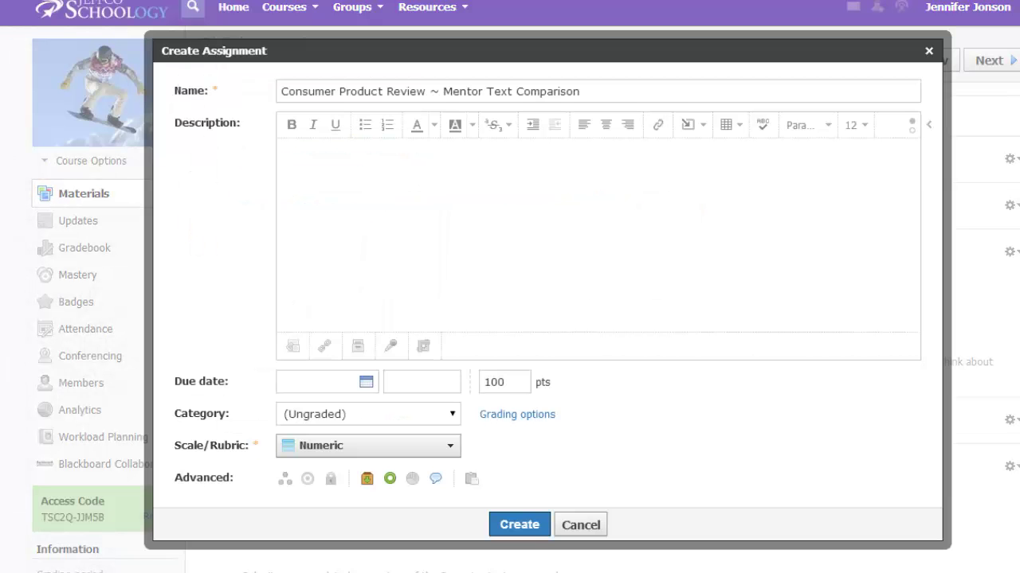
# - Write the submission instructions for the mentor text comparison in the description and bullet the lines on the Upload, Create and Resources tabs
pyautogui.click(300, 253)
pyautogui.write('Submit your completed comparison of the 3 mentor texts your read. Use the "Submit Assignment" button to turn in your work. Use the Upload tab if uploading a Word document Use the Create tab if you want to type your work in directly. Use the Resources tab if you want to submit a Google Doc.')
pyautogui.moveTo(301, 231); pyautogui.dragTo(587, 284)
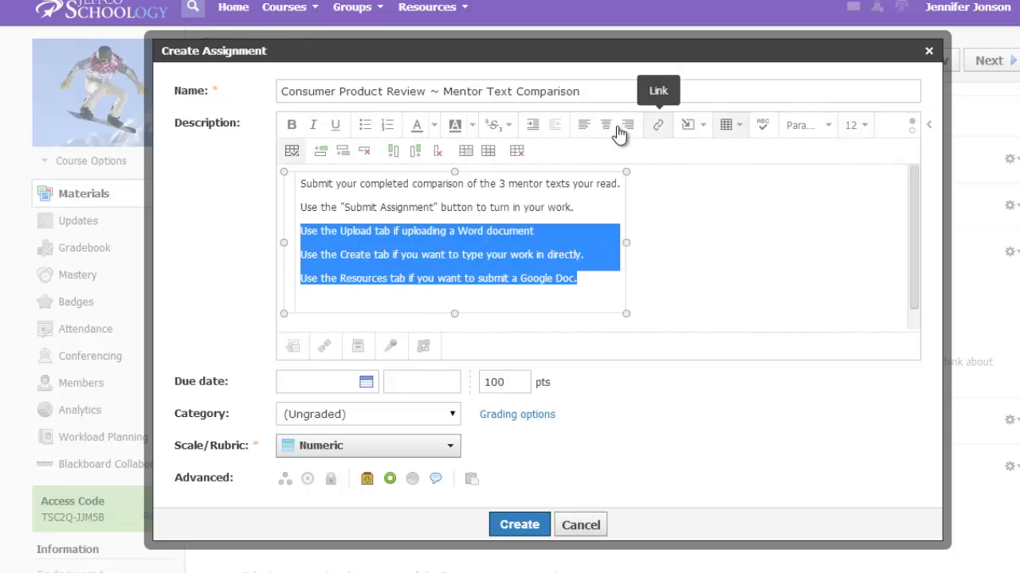
pyautogui.click(365, 125)
# - Set the font size of all the instruction text in the description to 16
pyautogui.moveTo(300, 182); pyautogui.dragTo(470, 293)
pyautogui.click(857, 127)
pyautogui.click(865, 223)
# - Paste the Product Review image beside the instructions in the description and make it smaller
pyautogui.hotkey('ctrl', 'v')
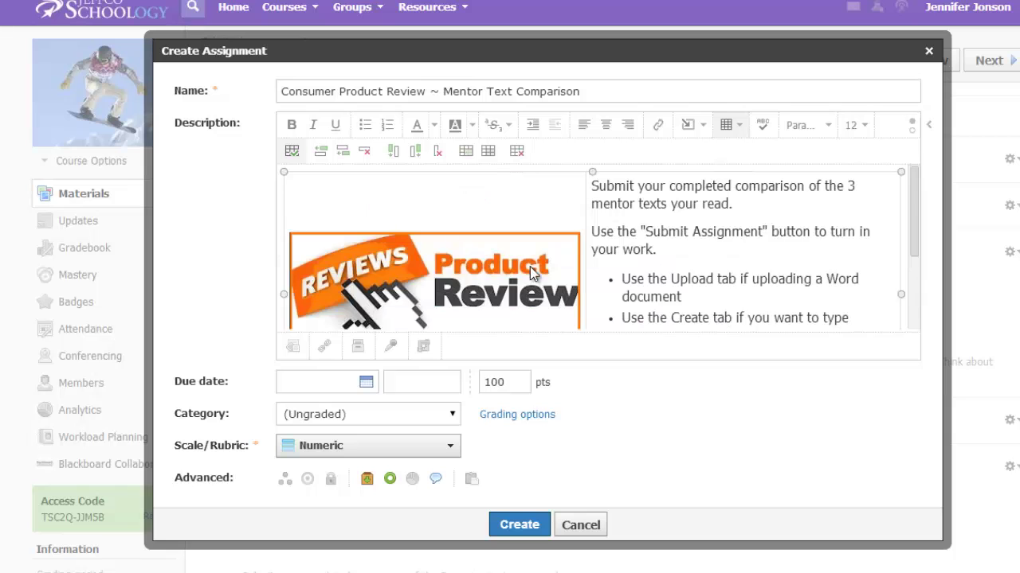
pyautogui.click(531, 279)
pyautogui.moveTo(580, 231); pyautogui.dragTo(475, 207)
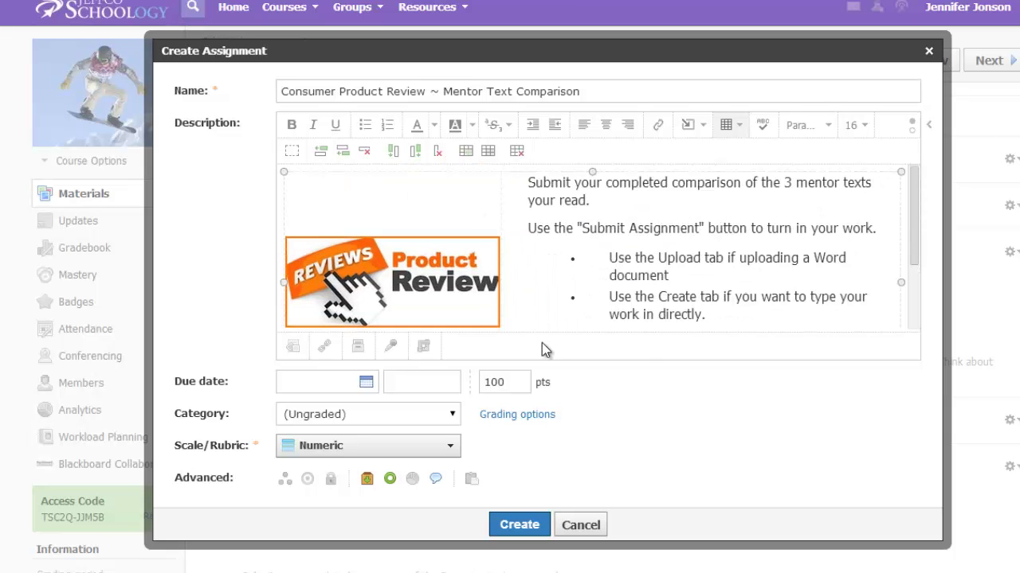
# - Select the words "completed comparison" in the description and copy the URL of the Consumer Product Review Comparison Google document
pyautogui.click(609, 256)
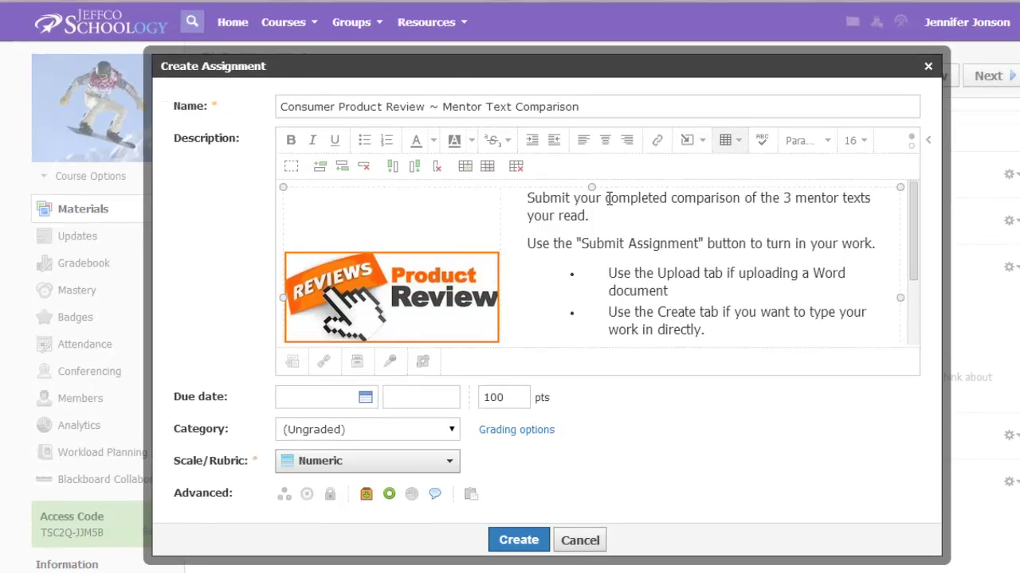
pyautogui.moveTo(609, 182); pyautogui.dragTo(741, 182)
pyautogui.click(386, 13)
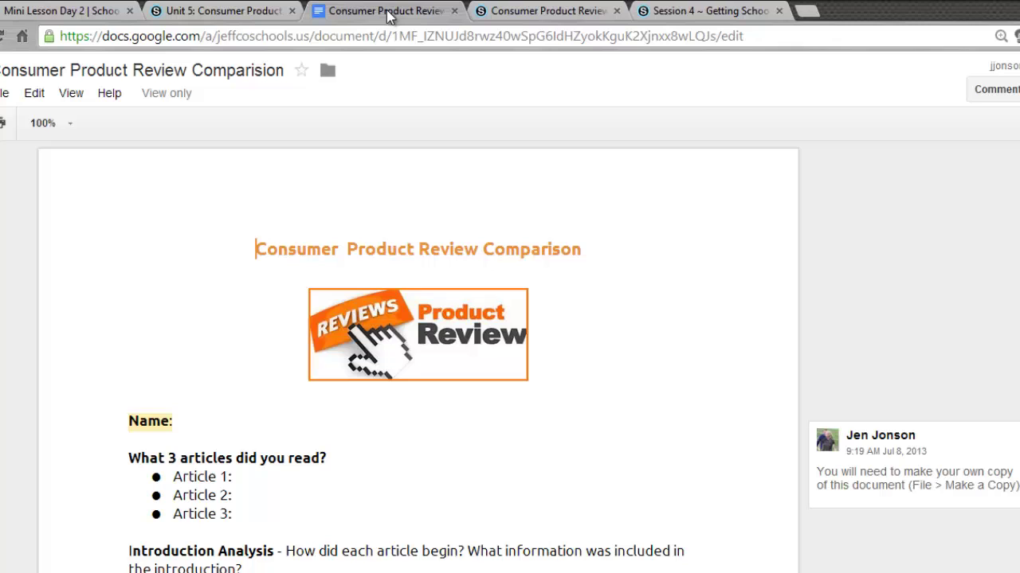
pyautogui.click(568, 40)
pyautogui.rightClick(569, 40)
pyautogui.click(610, 106)
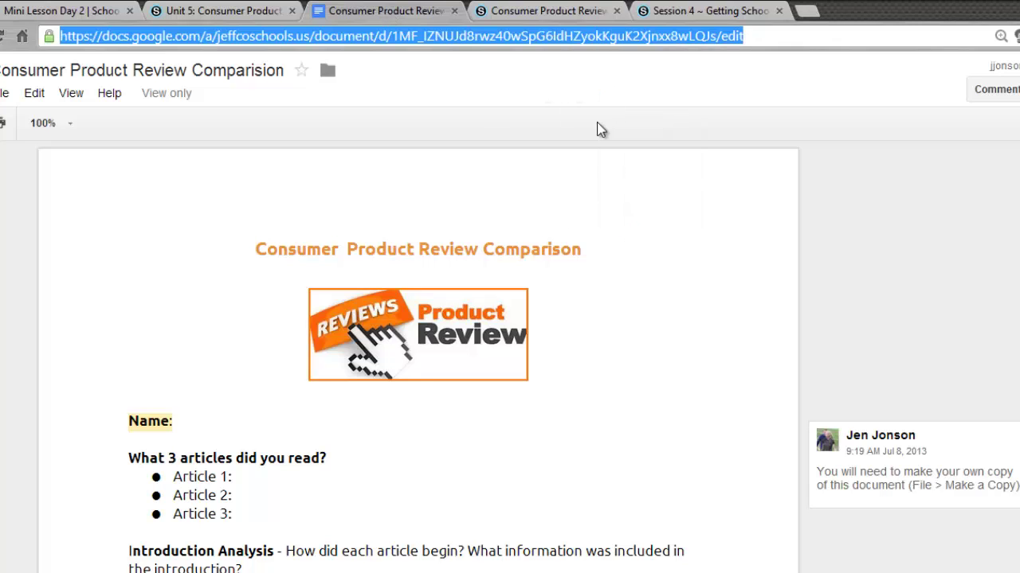
pyautogui.click(250, 14)
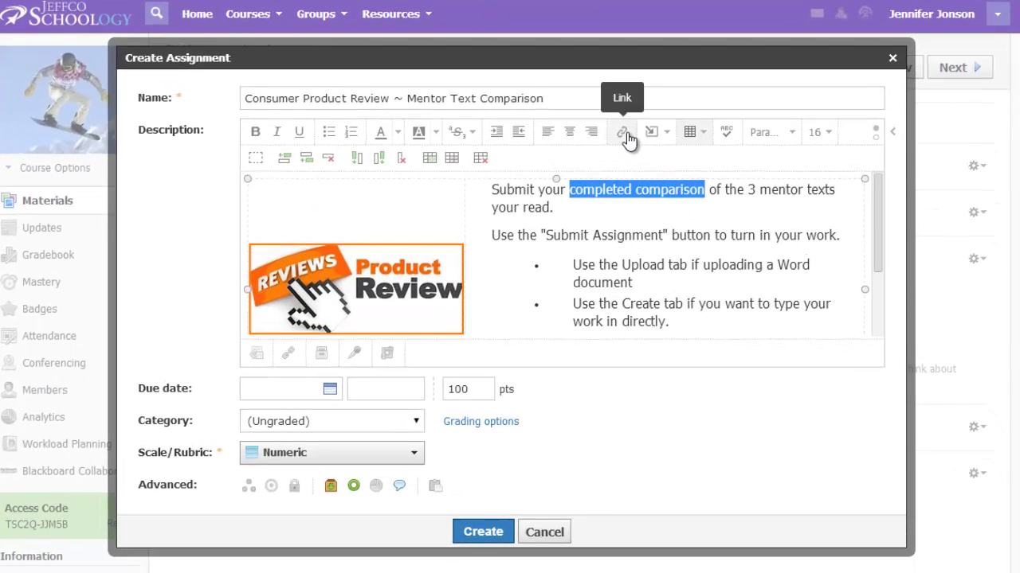
# - Link "completed comparison" to the copied Google document URL and have the link open in a new window
pyautogui.click(624, 134)
pyautogui.click(464, 183)
pyautogui.rightClick(463, 183)
pyautogui.click(502, 279)
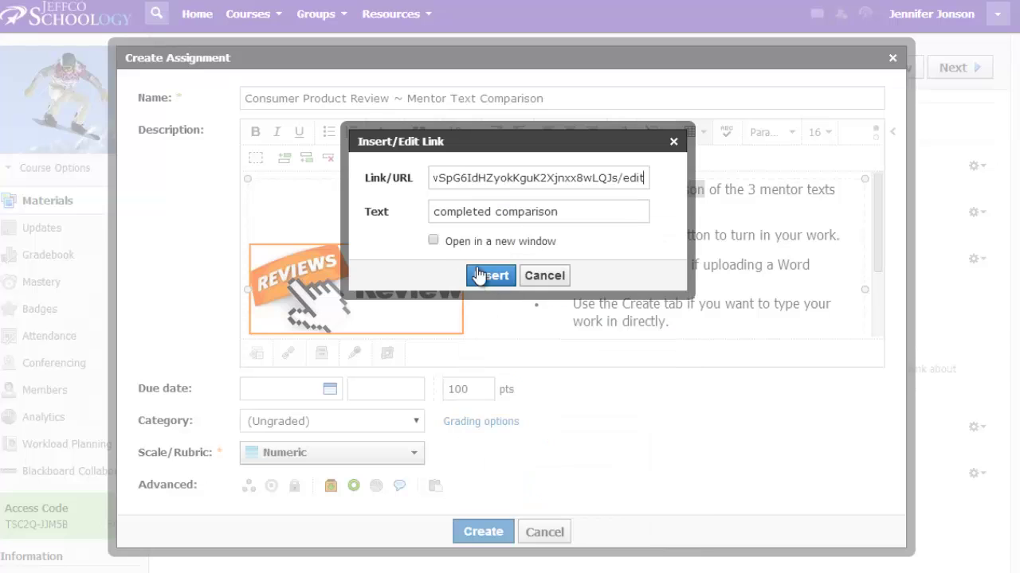
pyautogui.click(435, 240)
pyautogui.click(487, 278)
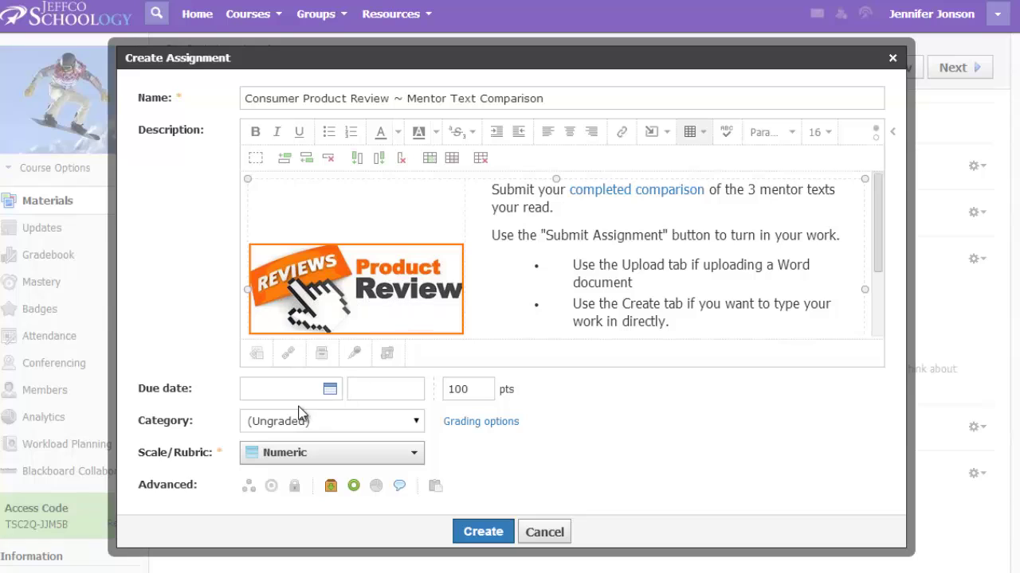
# - Set the assignment's due date to 3/28/14, its points to 30 and its category to All Points
pyautogui.click(328, 392)
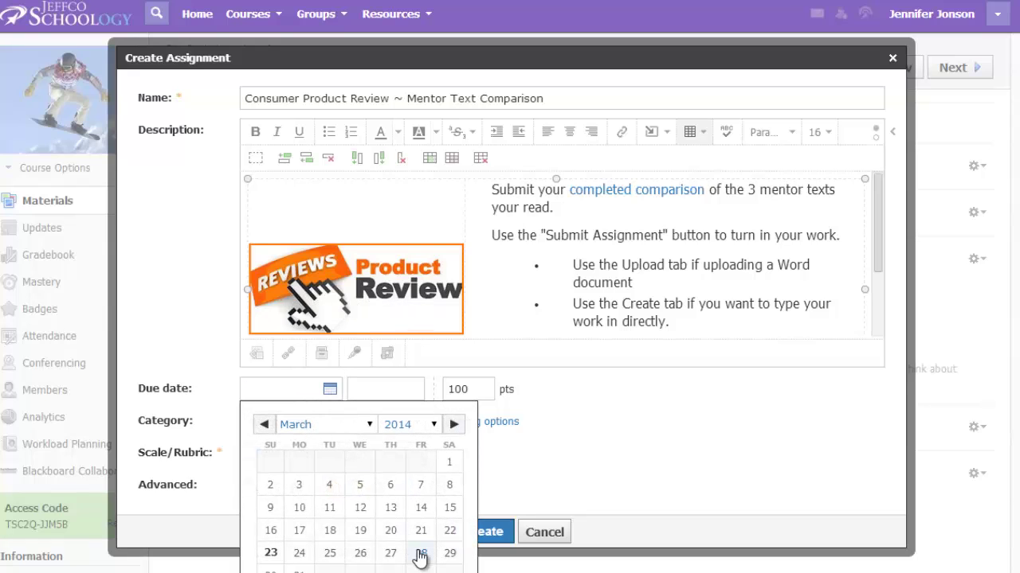
pyautogui.click(420, 554)
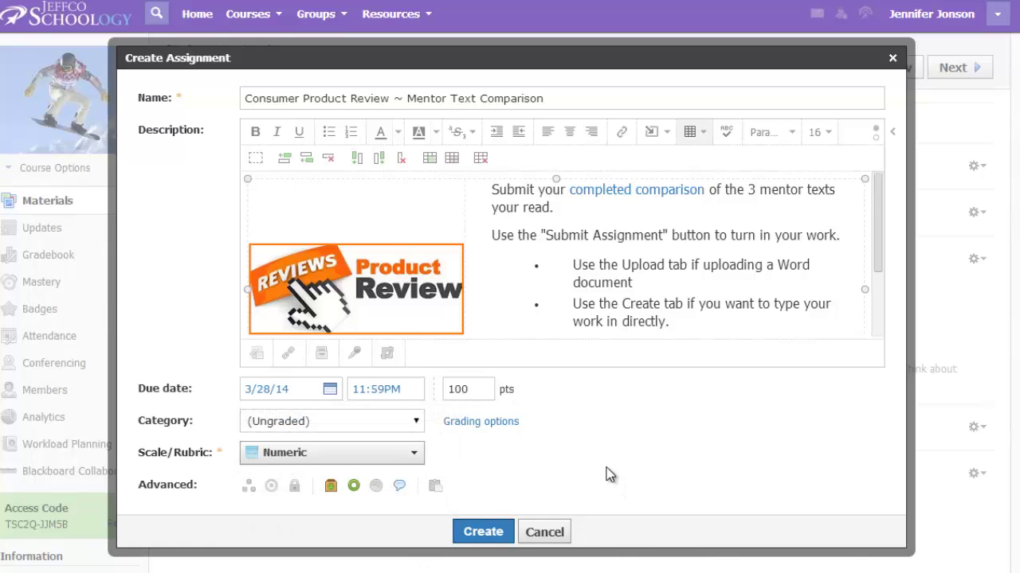
pyautogui.moveTo(479, 390); pyautogui.dragTo(433, 389)
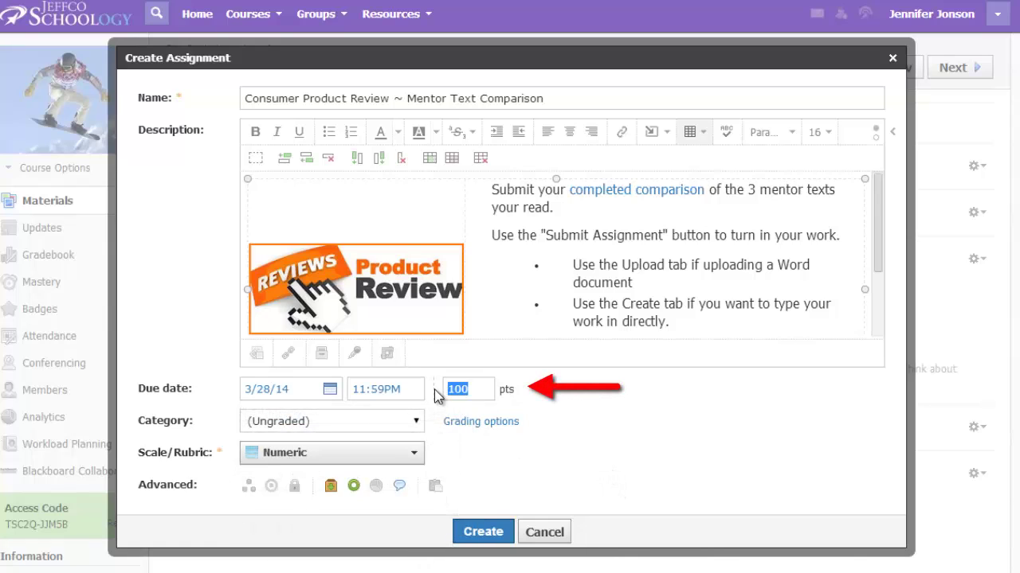
pyautogui.write('30')
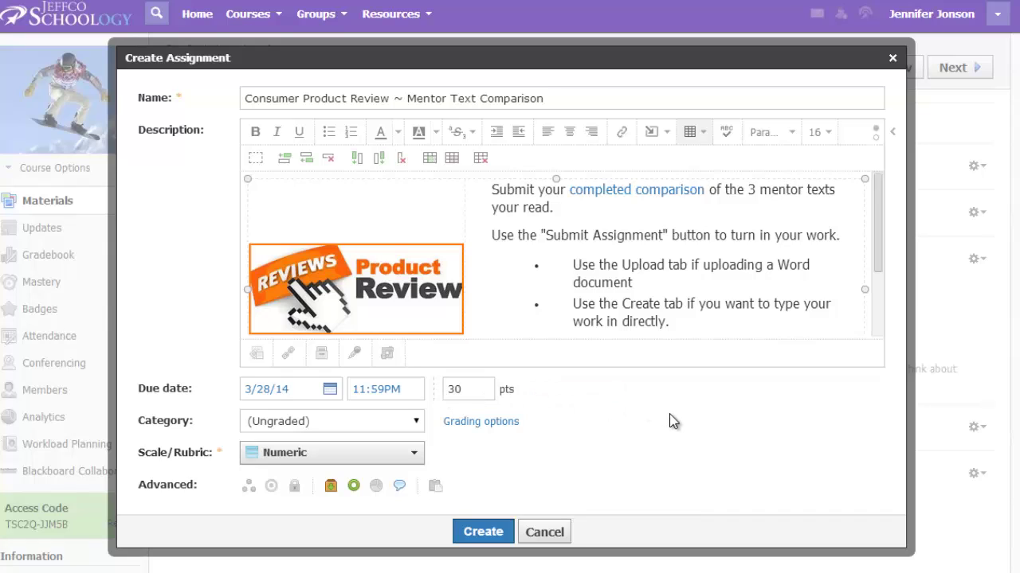
pyautogui.click(407, 425)
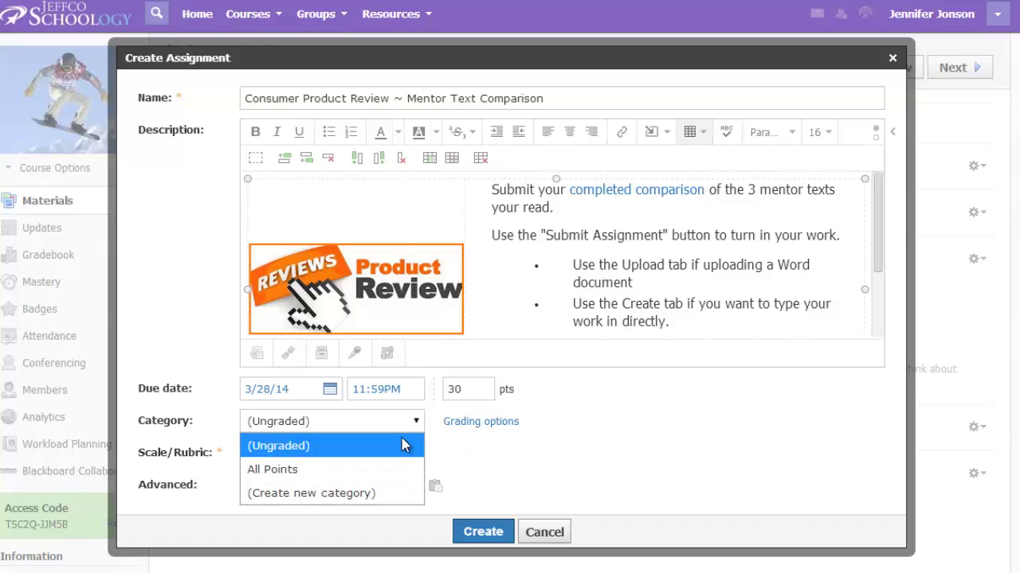
pyautogui.click(400, 471)
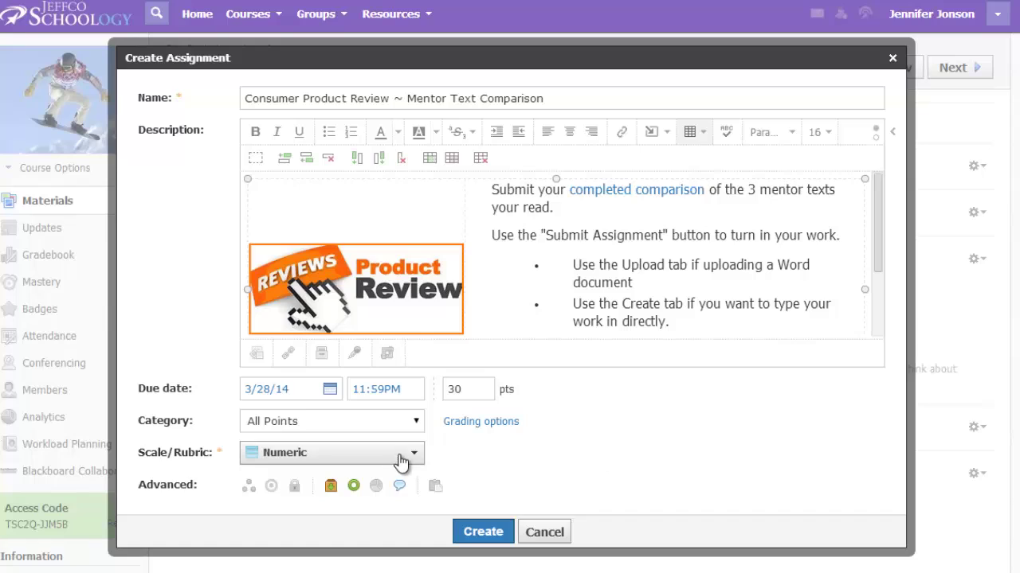
# - Choose the Consumer Product Review rubric for grading and stop showing it to students
pyautogui.click(403, 460)
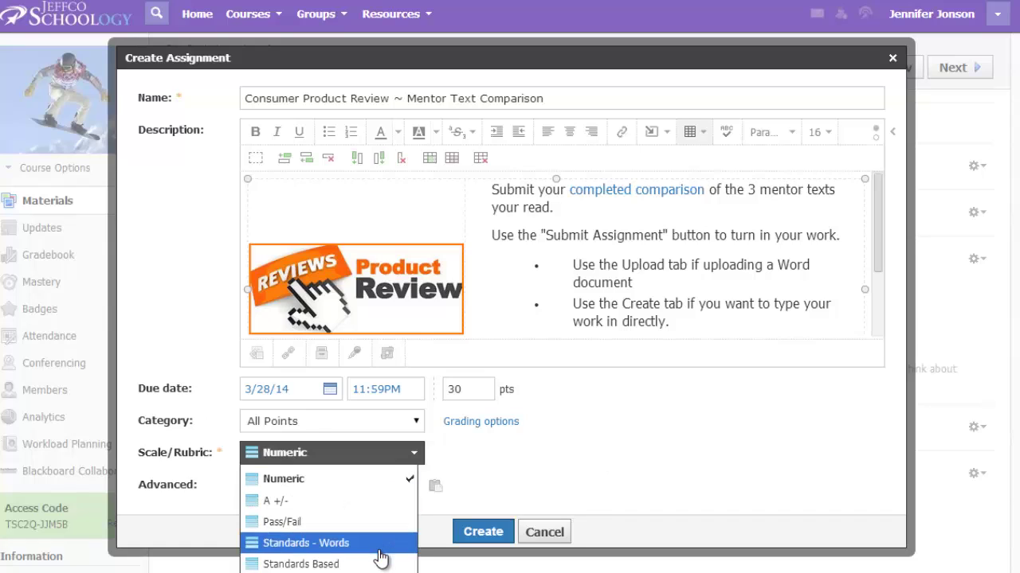
pyautogui.scroll(-1, 380, 560)
pyautogui.scroll(-1, 380, 559)
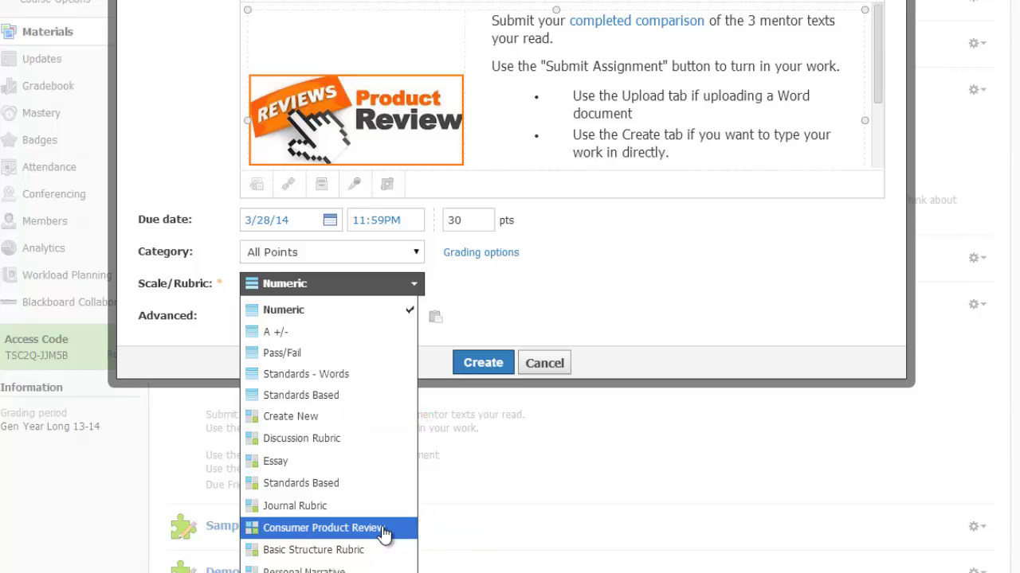
pyautogui.click(382, 528)
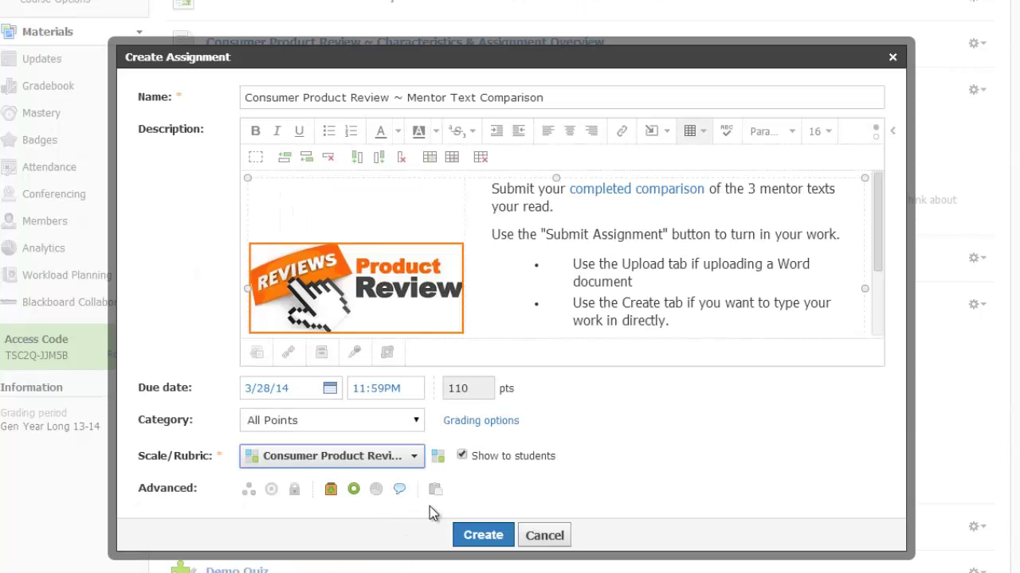
pyautogui.click(462, 455)
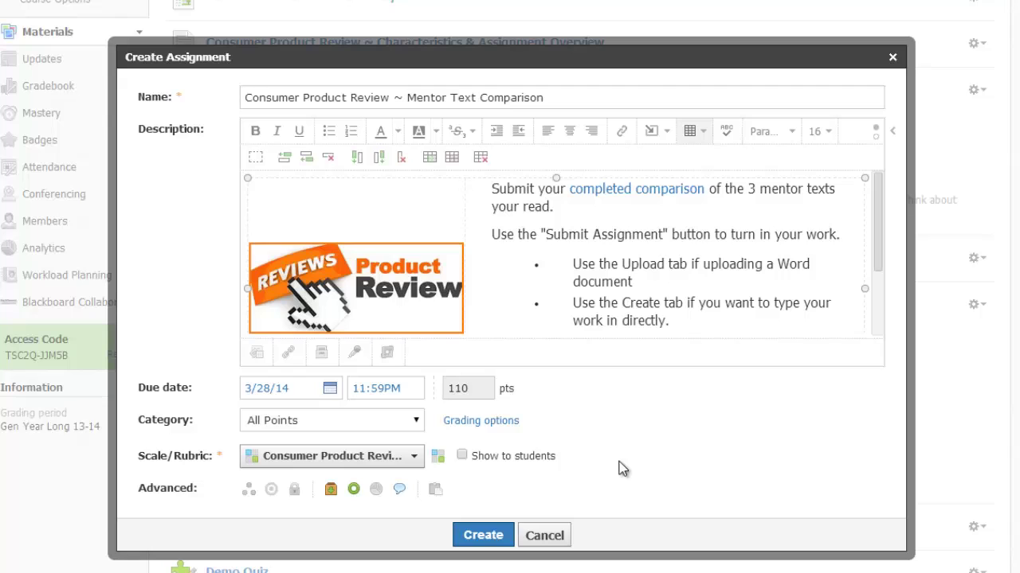
# - Turn on individual assigning, assign the work to the Penguins grading group, and remove that group again
pyautogui.click(250, 496)
pyautogui.click(282, 488)
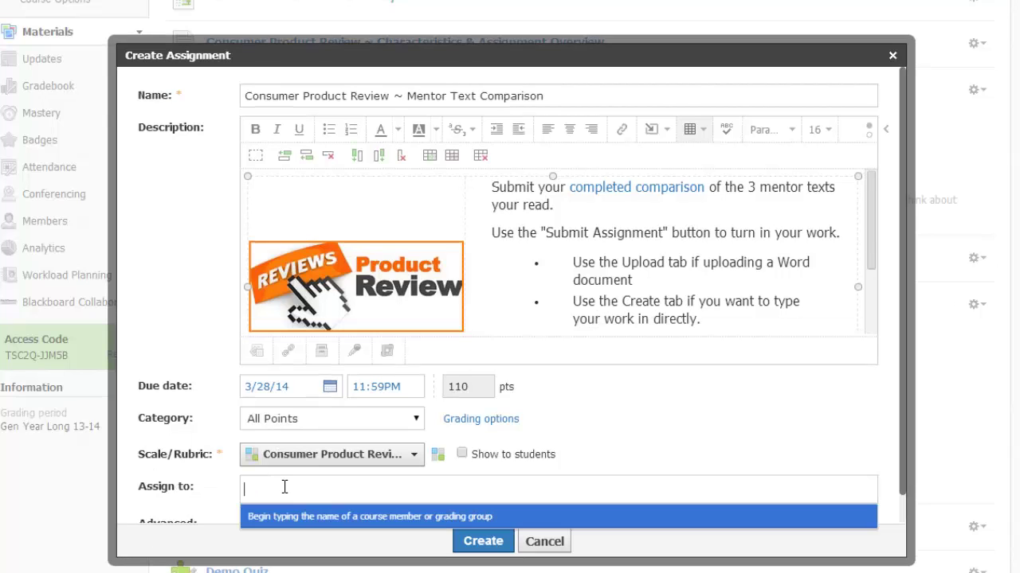
pyautogui.write('p')
pyautogui.click(303, 521)
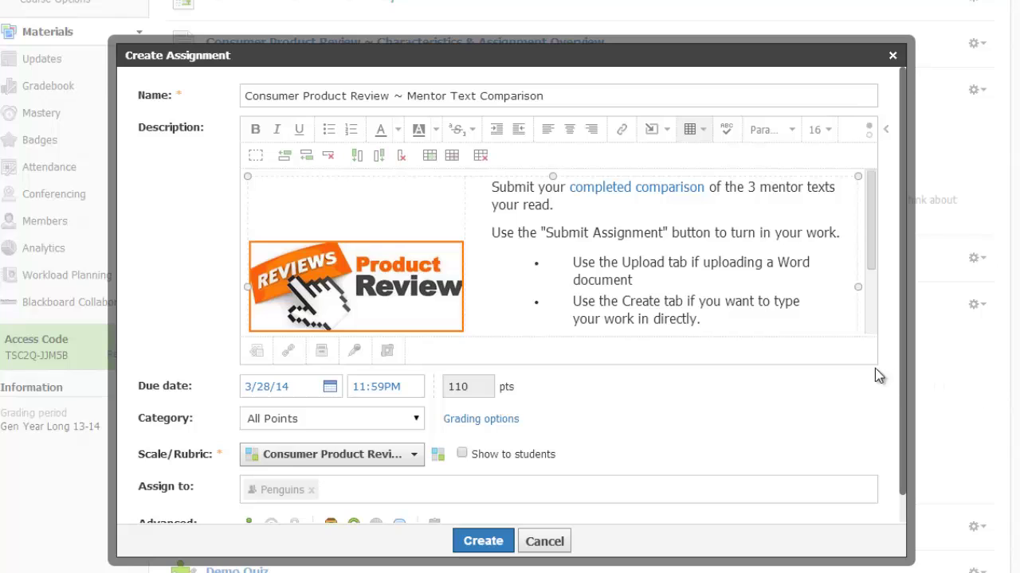
pyautogui.scroll(-1, 902, 394)
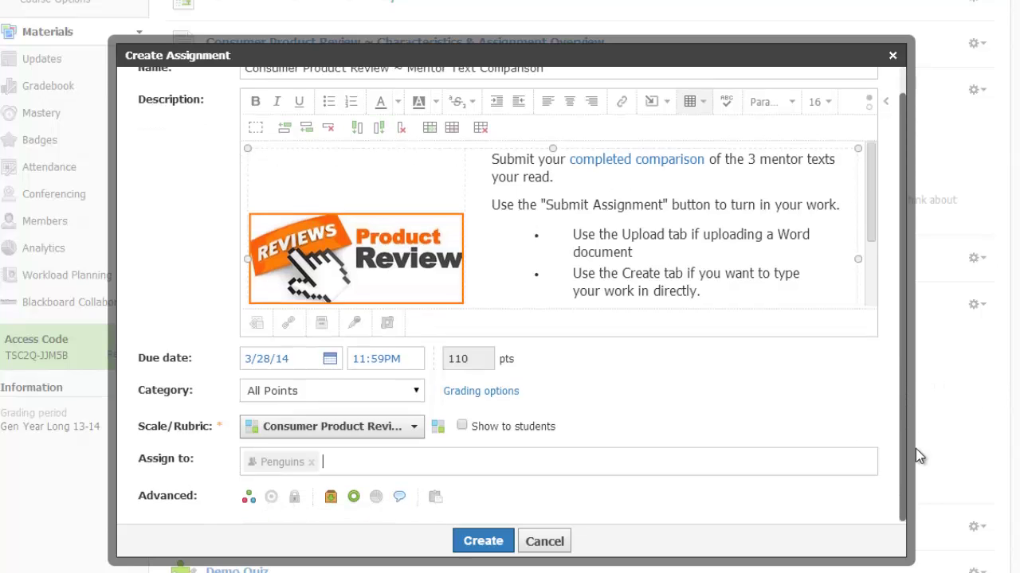
pyautogui.click(311, 460)
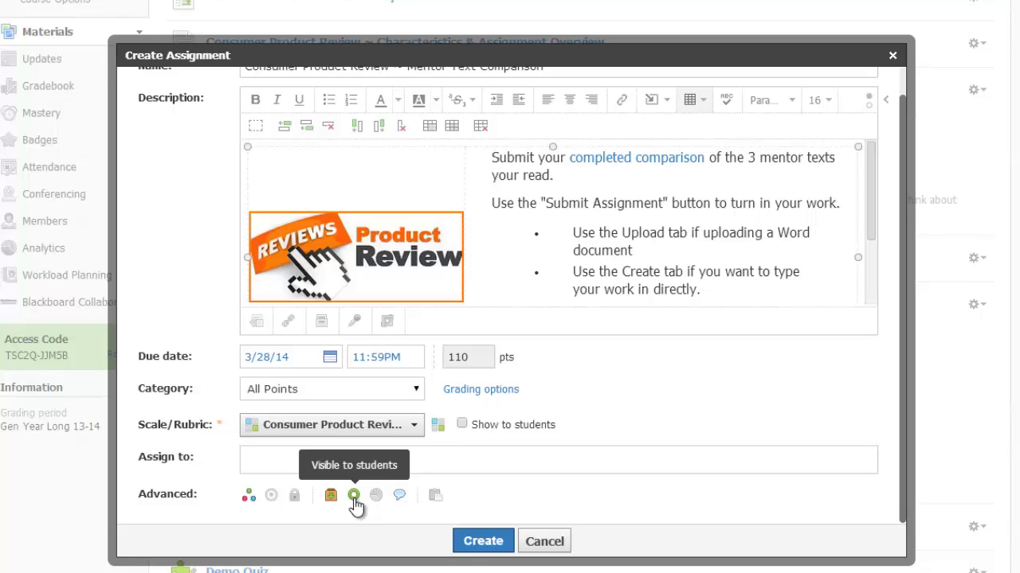
# - Hide the assignment from students and make it visible again
pyautogui.click(353, 496)
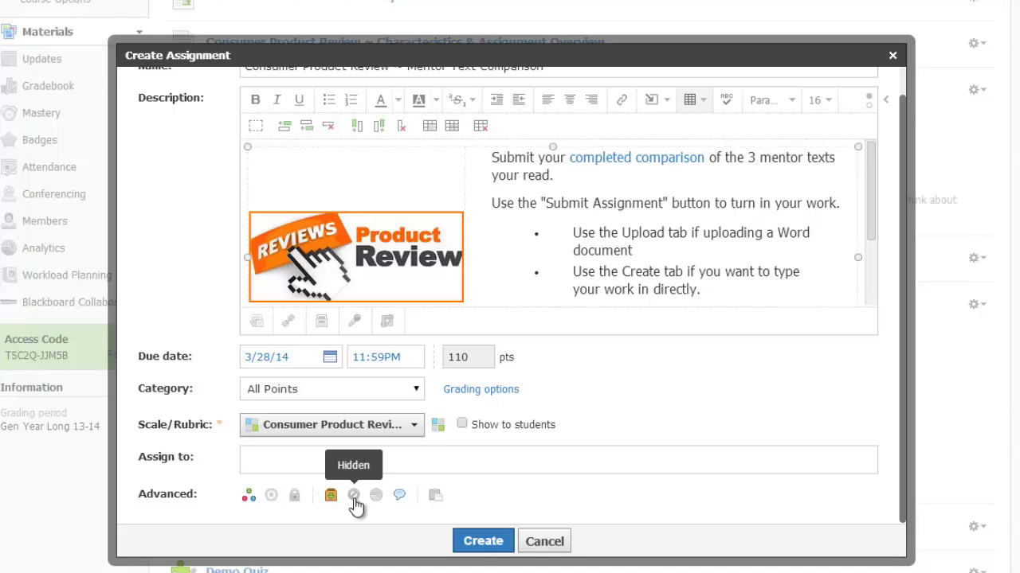
pyautogui.click(355, 498)
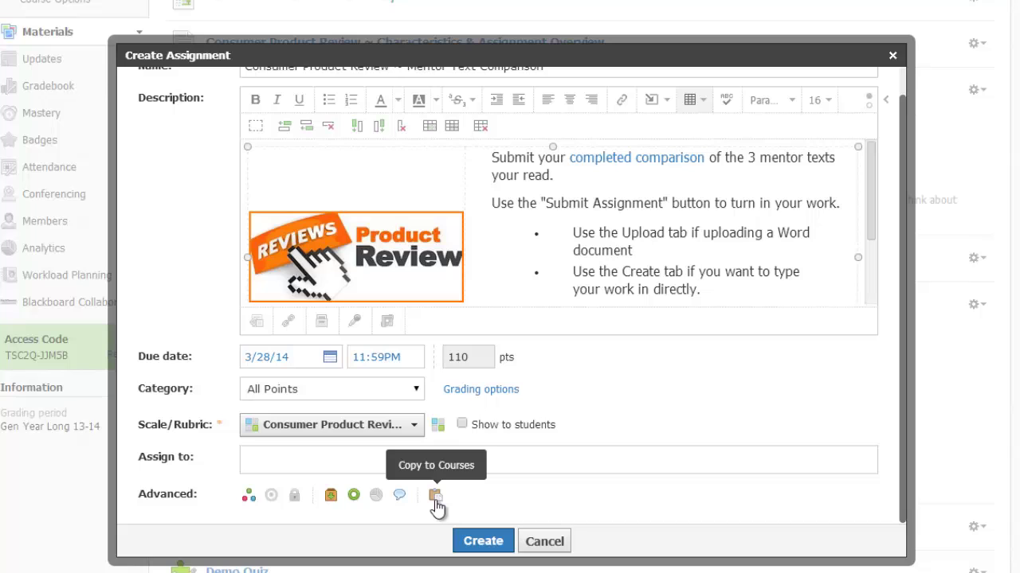
# - Create the assignment and open the new Mentor Text Comparison entry at the end of the Unit 5 folder
pyautogui.click(482, 544)
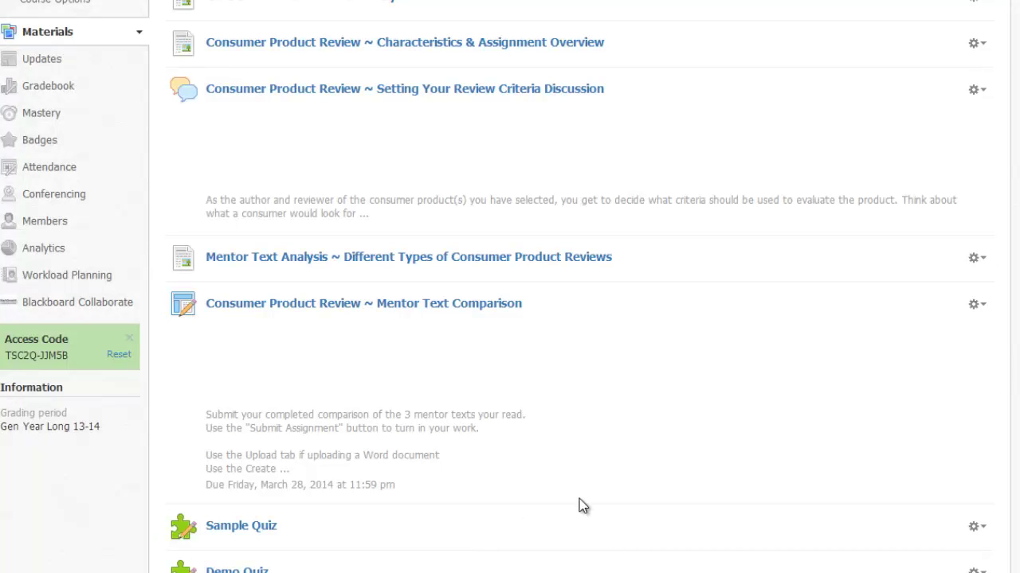
pyautogui.scroll(-4, 583, 500)
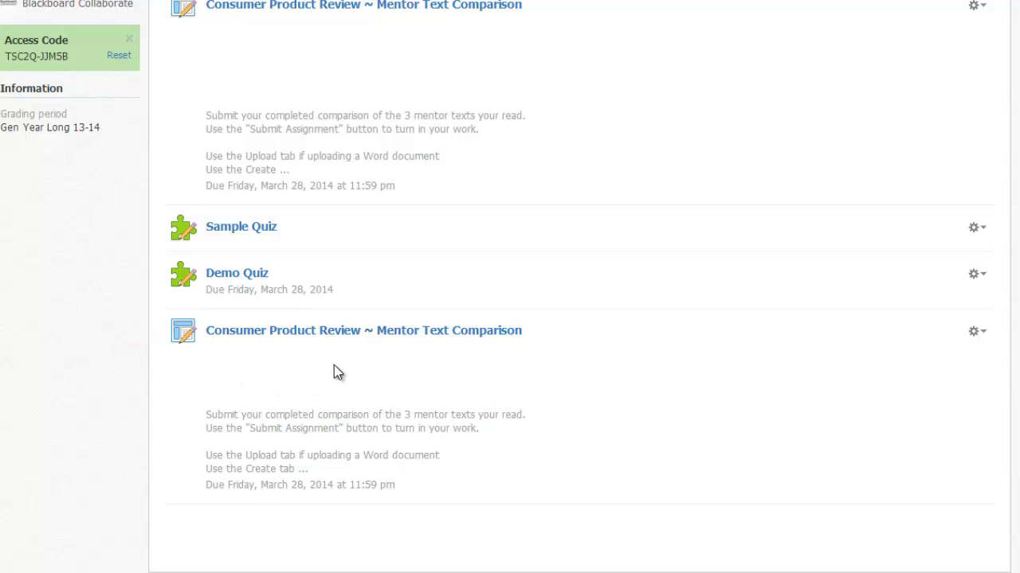
pyautogui.click(358, 331)
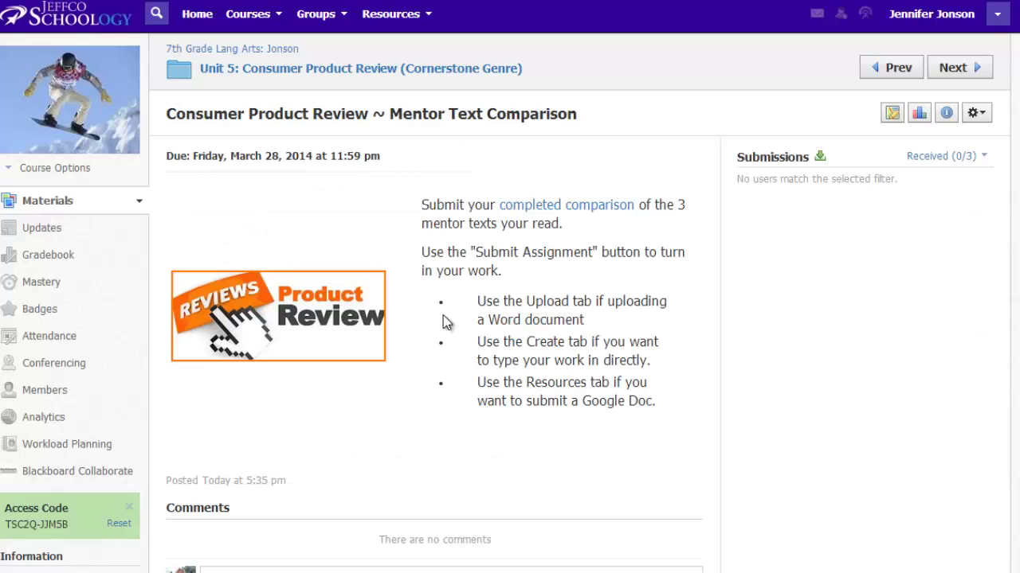
pyautogui.click(976, 114)
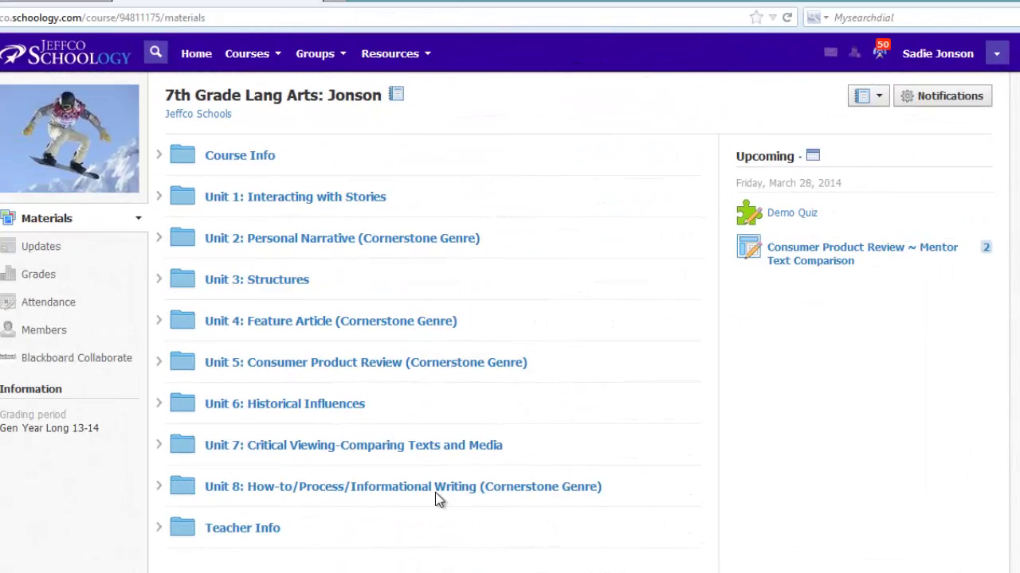
# - In the student account, open the new Mentor Text Comparison assignment in Unit 5 and review its instructions, submission option and comments area
pyautogui.click(357, 368)
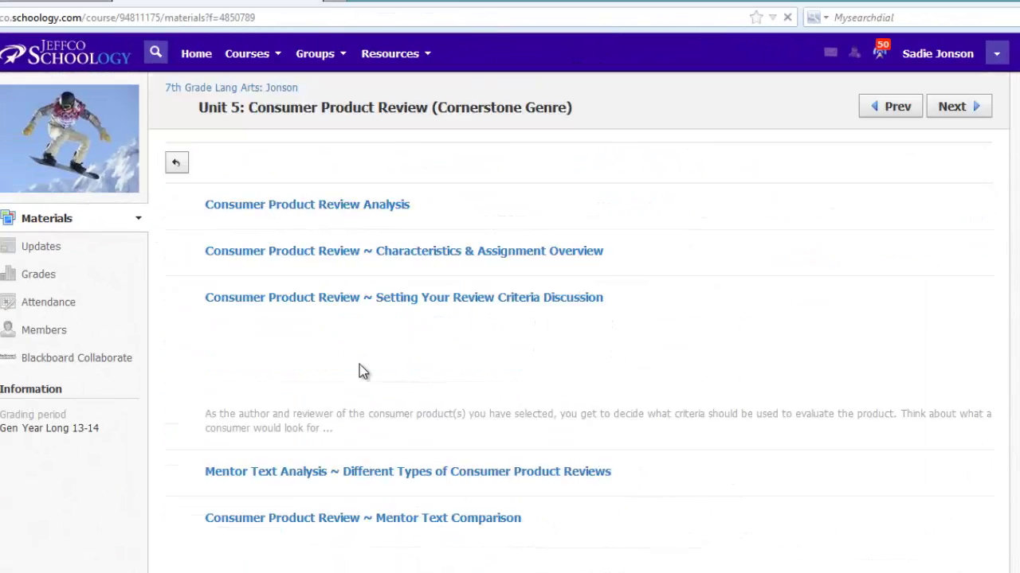
pyautogui.scroll(-3, 366, 407)
pyautogui.scroll(-3, 374, 451)
pyautogui.click(375, 323)
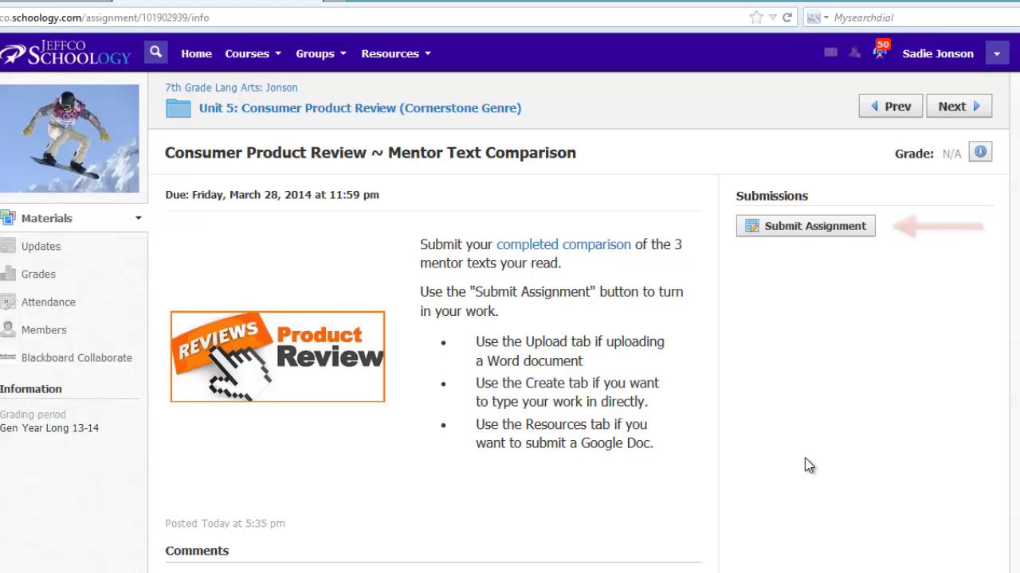
pyautogui.scroll(-3, 968, 470)
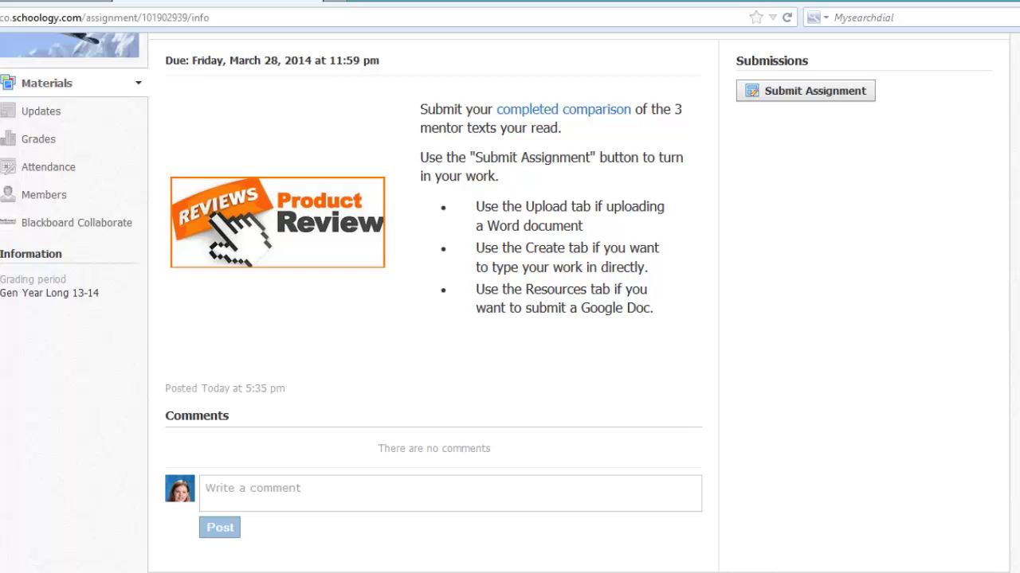
# - Open the assignment submission form and examine its Upload, Create and Resources options for turning in work
pyautogui.scroll(3, 509, 303)
pyautogui.scroll(1, 801, 235)
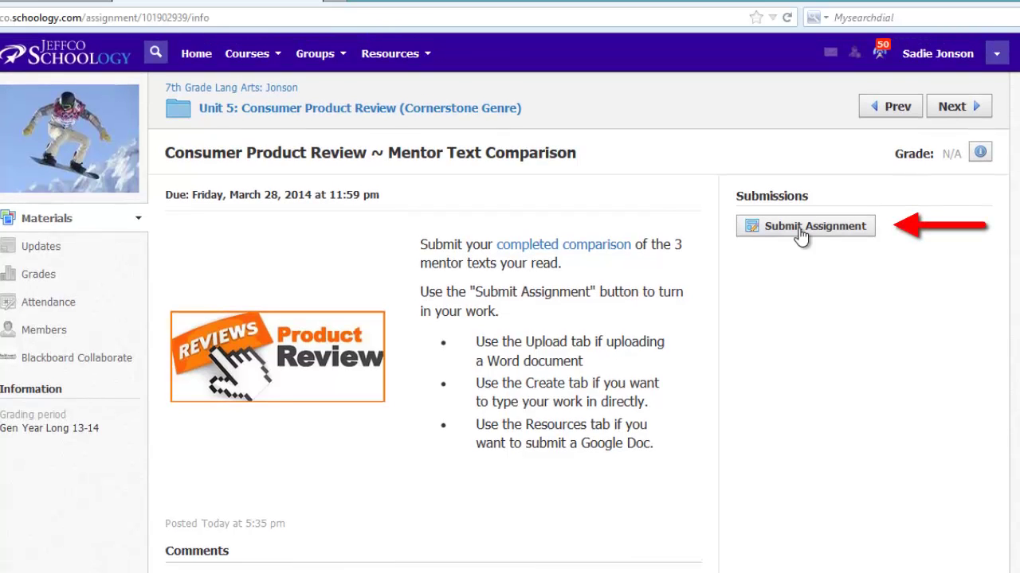
pyautogui.click(800, 231)
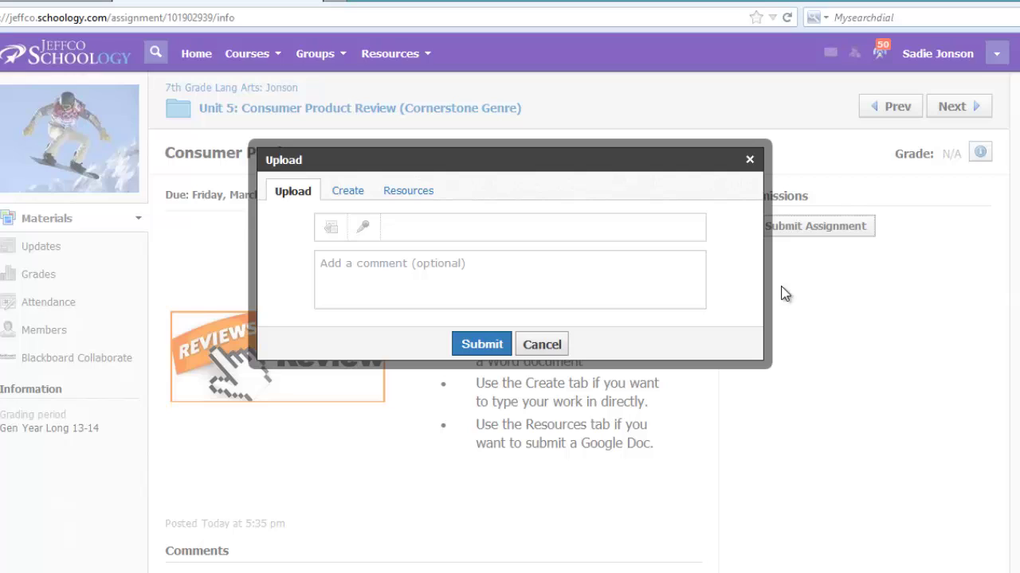
pyautogui.click(330, 230)
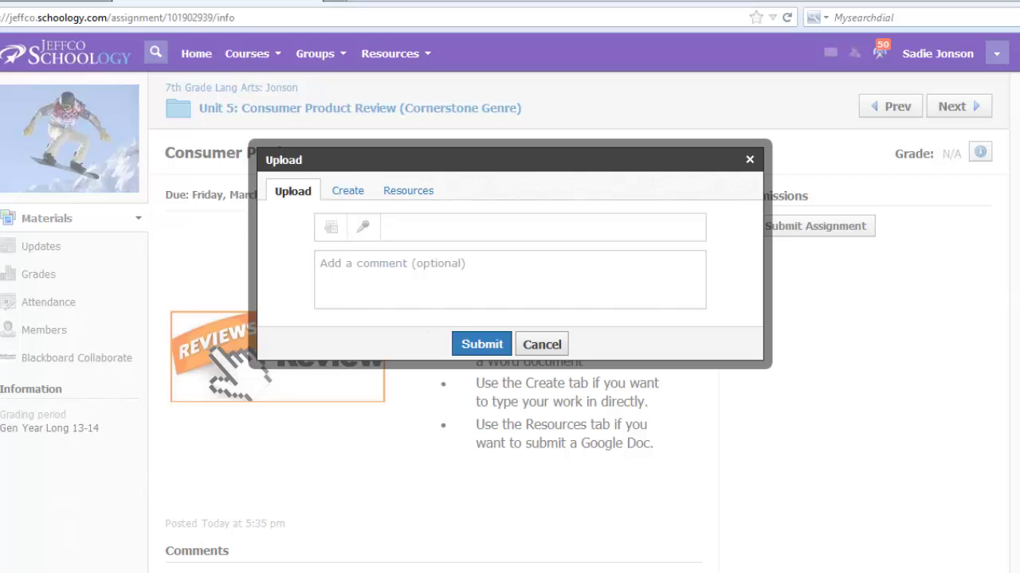
pyautogui.click(350, 190)
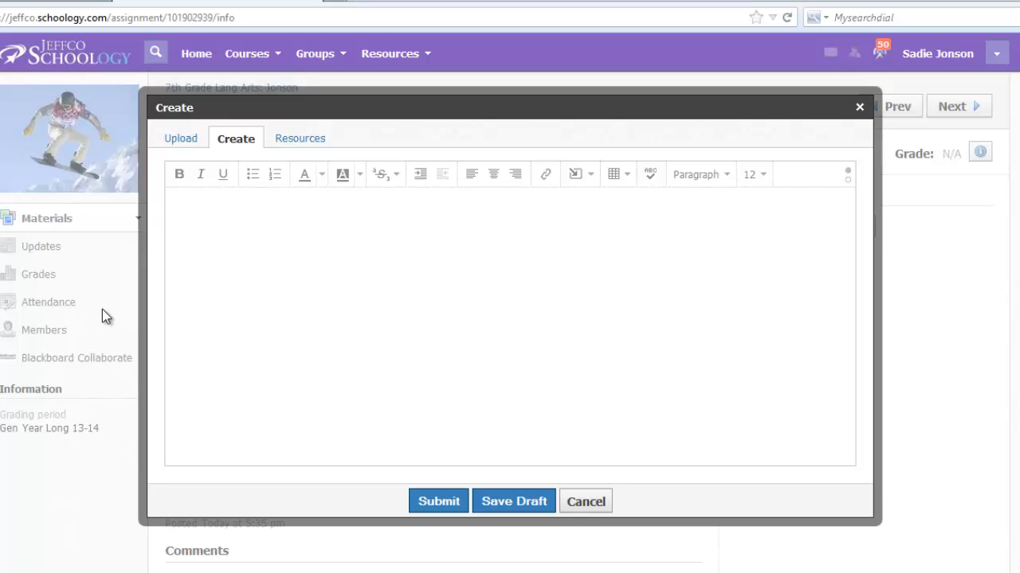
pyautogui.click(298, 142)
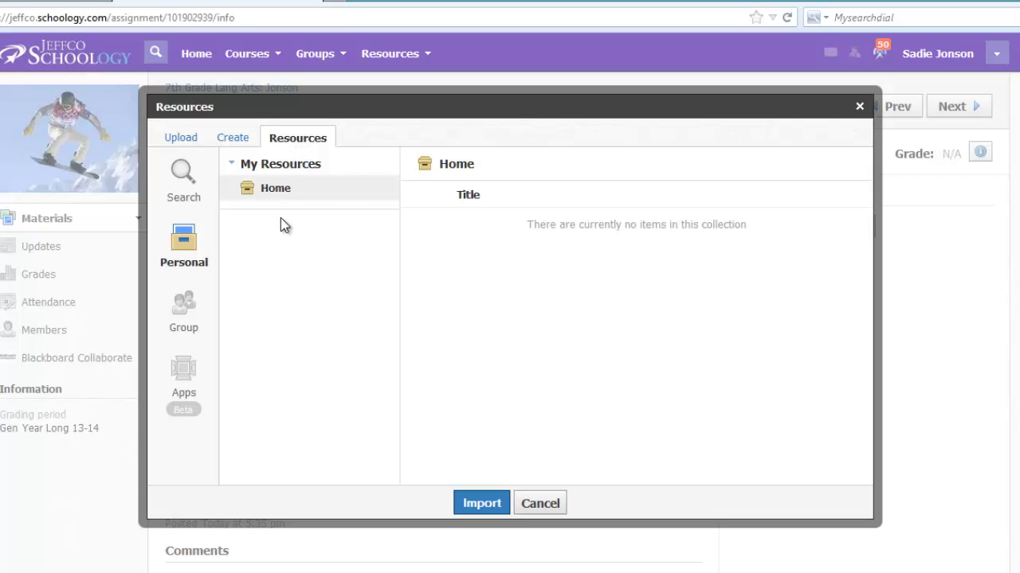
# - From the Google Drive resource app, select the "consumer report" document and add it as the submission
pyautogui.click(183, 376)
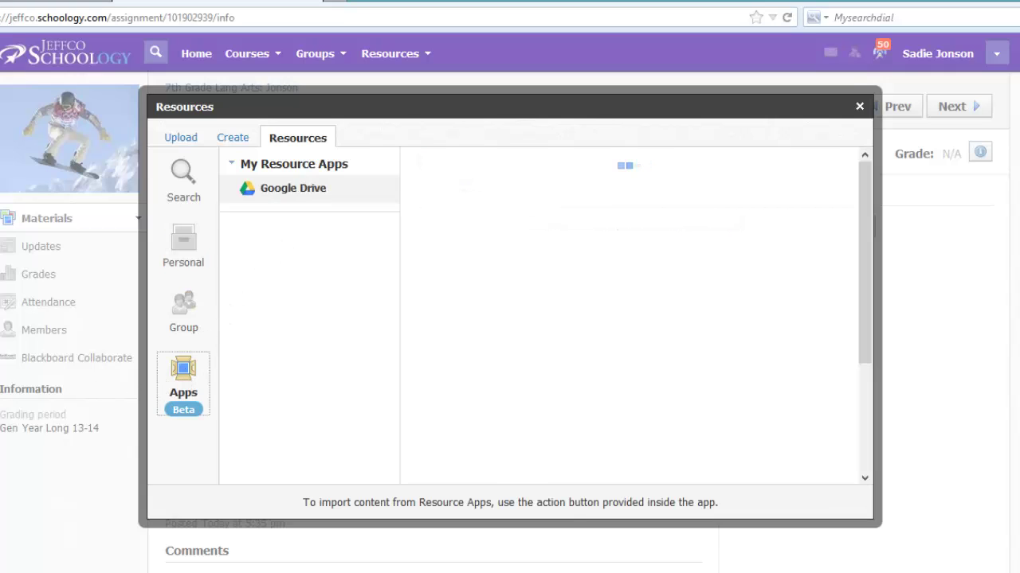
pyautogui.click(505, 278)
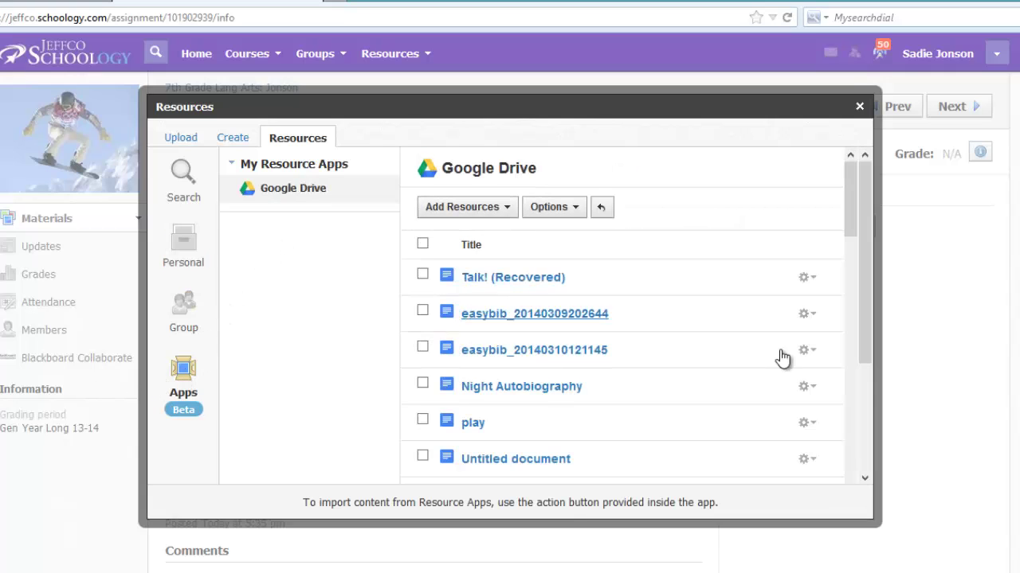
pyautogui.scroll(-1, 855, 242)
pyautogui.moveTo(855, 241); pyautogui.dragTo(853, 312)
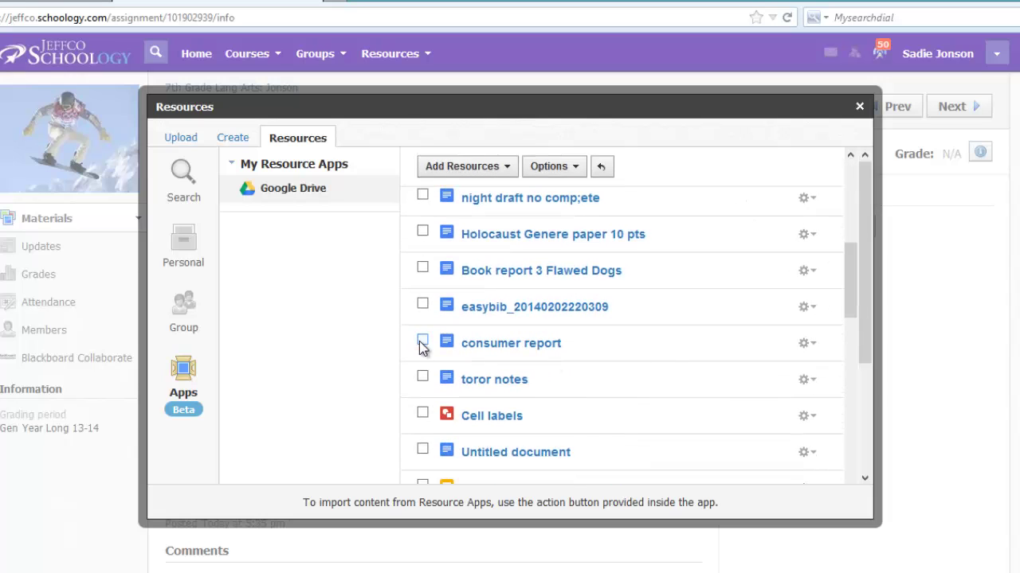
pyautogui.click(422, 340)
pyautogui.click(445, 169)
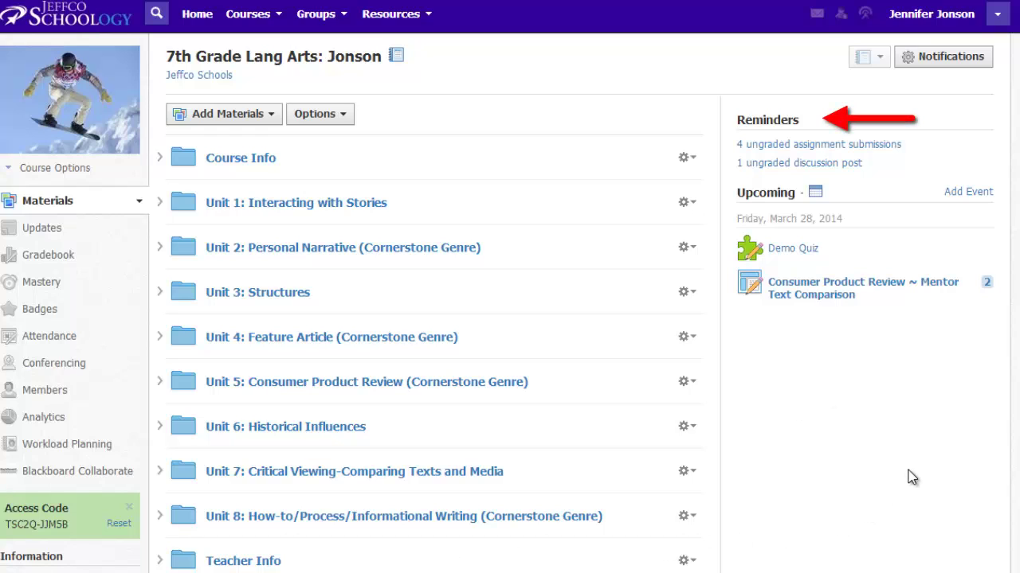
# - In the teacher account, open the Mentor Text Comparison with three ungraded submissions from the reminders, disable its comments and save
pyautogui.click(828, 146)
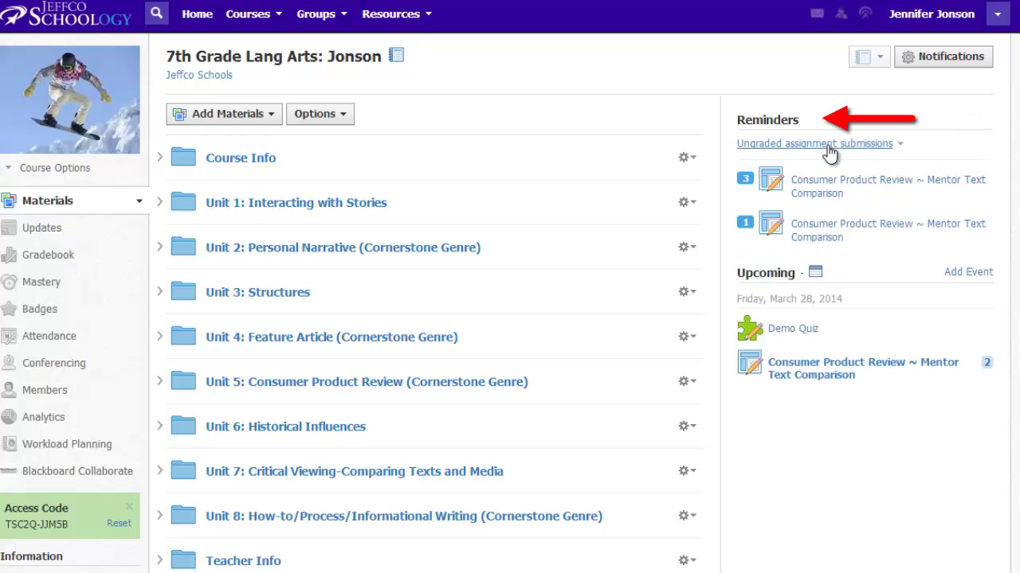
pyautogui.click(838, 191)
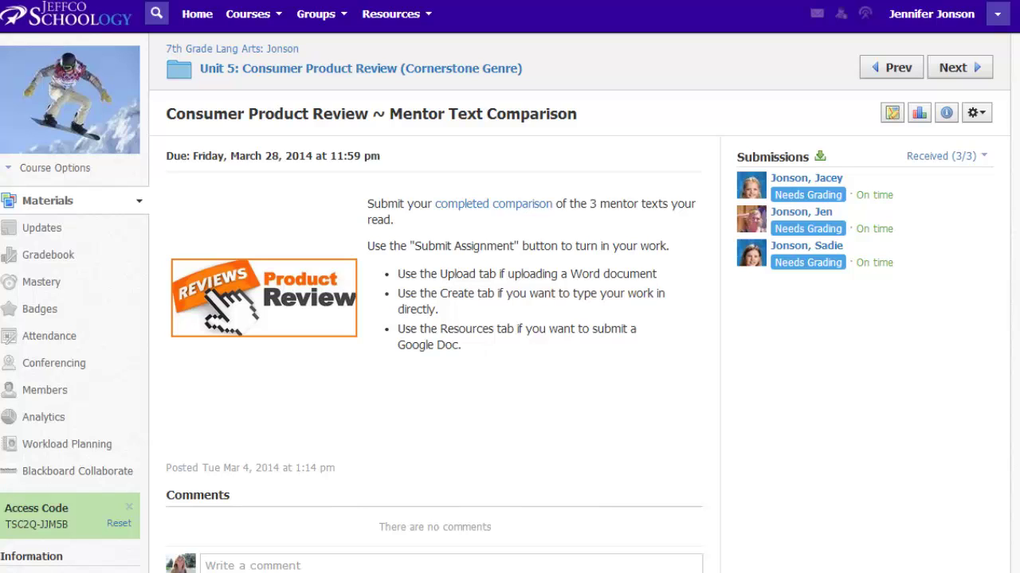
pyautogui.click(975, 114)
pyautogui.click(962, 138)
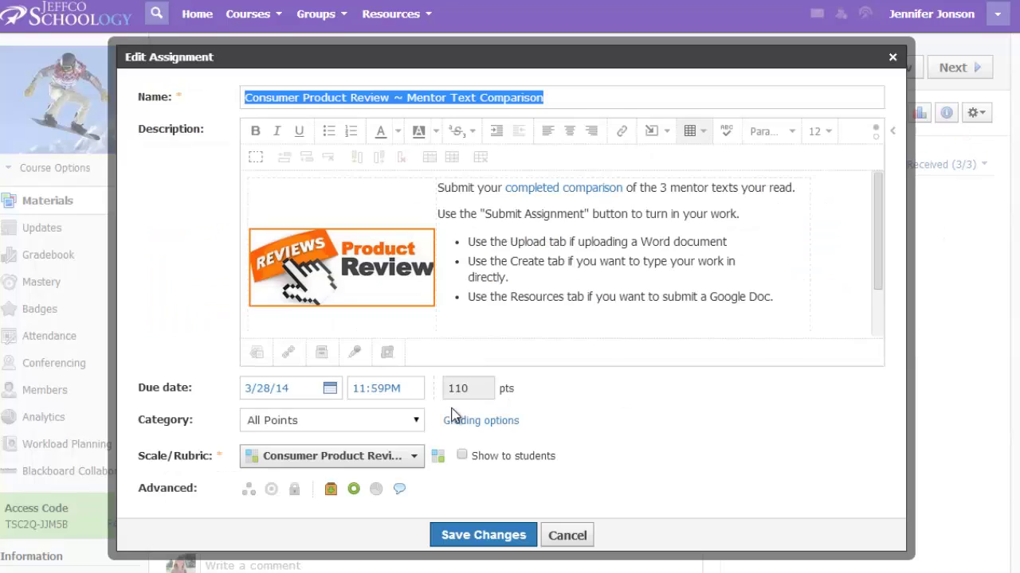
pyautogui.click(399, 489)
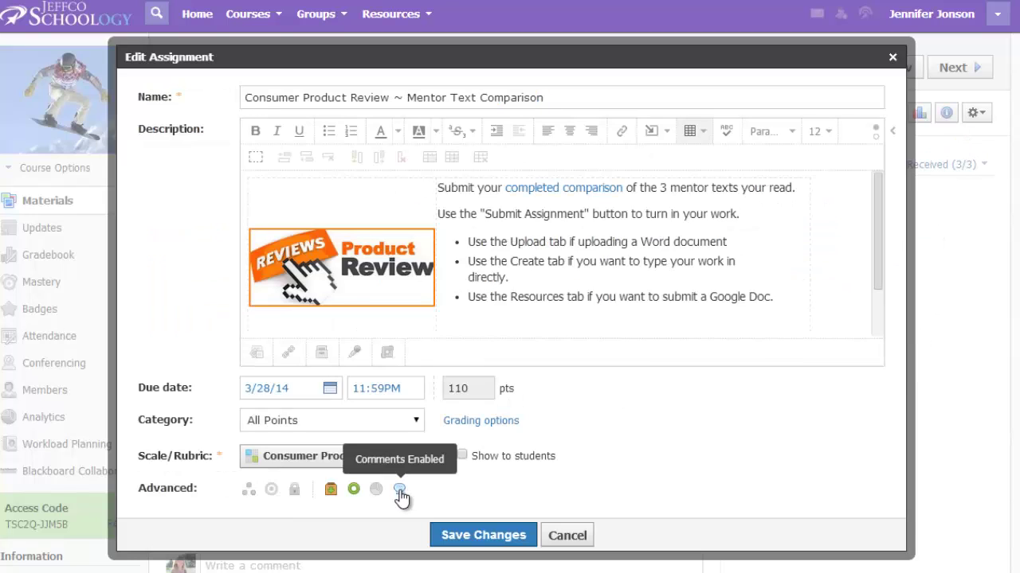
pyautogui.click(483, 540)
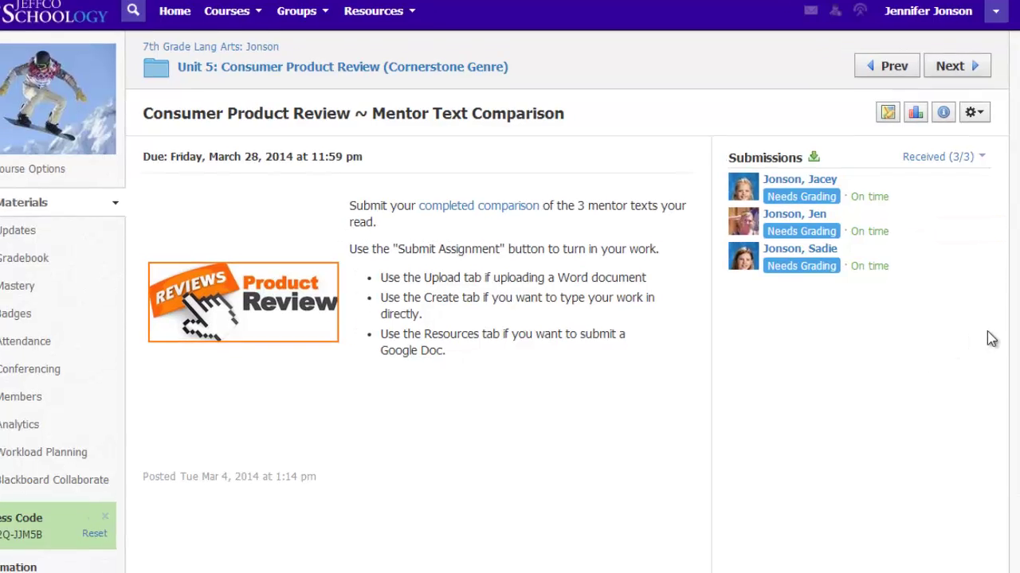
# - View the submission status filter options, open the first student's submission and look through the Arbor Snowboards.doc document
pyautogui.click(981, 161)
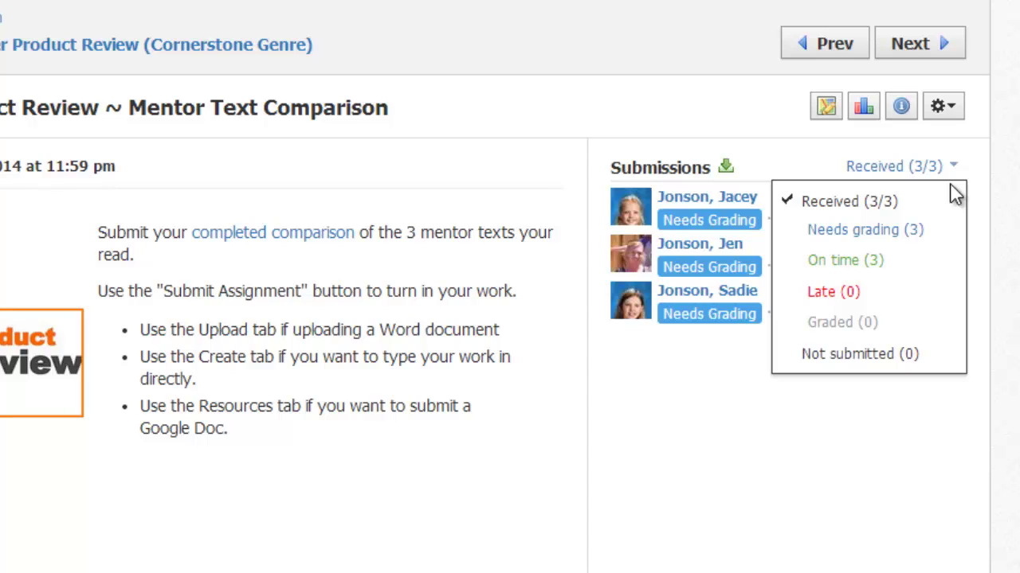
pyautogui.click(841, 458)
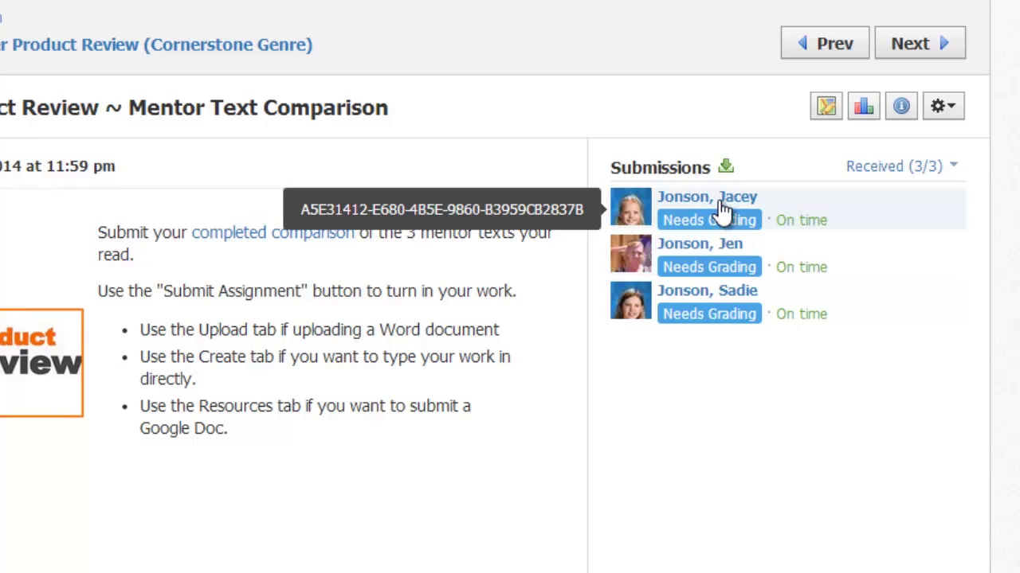
pyautogui.click(721, 206)
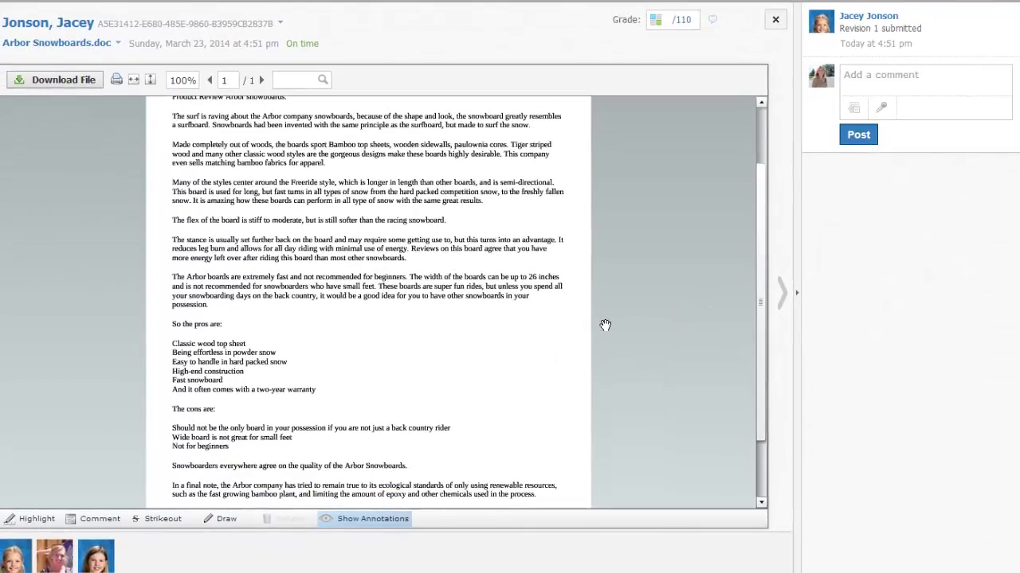
pyautogui.scroll(2, 760, 311)
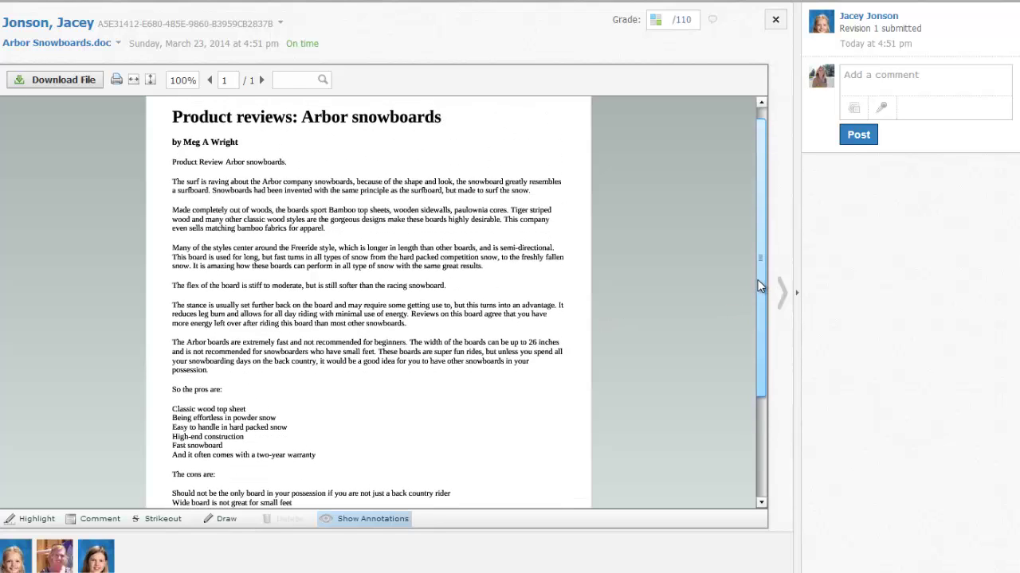
pyautogui.moveTo(759, 287); pyautogui.dragTo(756, 240)
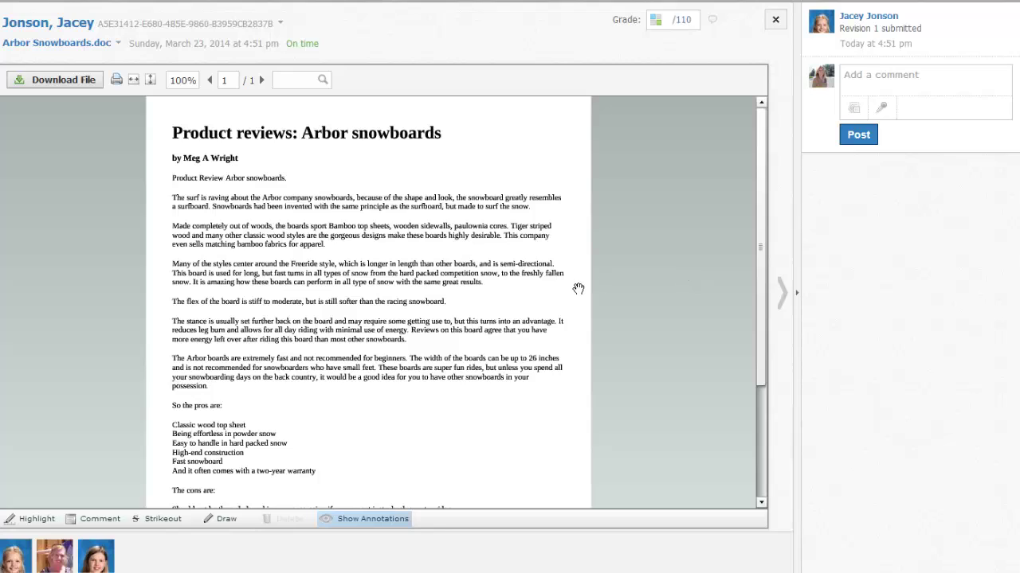
# - Write the feedback comment "Good draft. Please listen to my feedback." on the student's submission
pyautogui.click(883, 80)
pyautogui.write('Good draft. Please li')
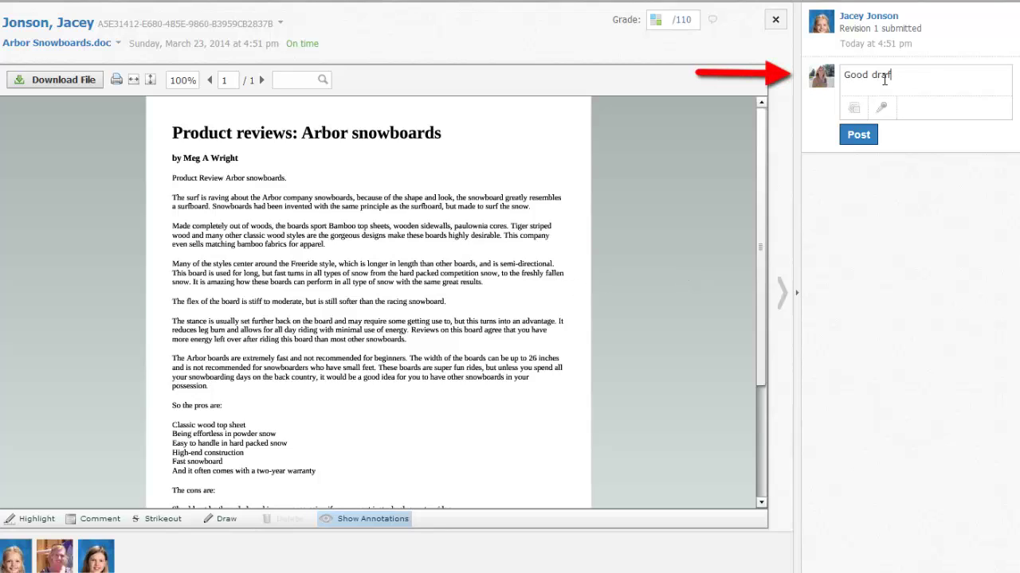
pyautogui.write('sten to my feedback.')
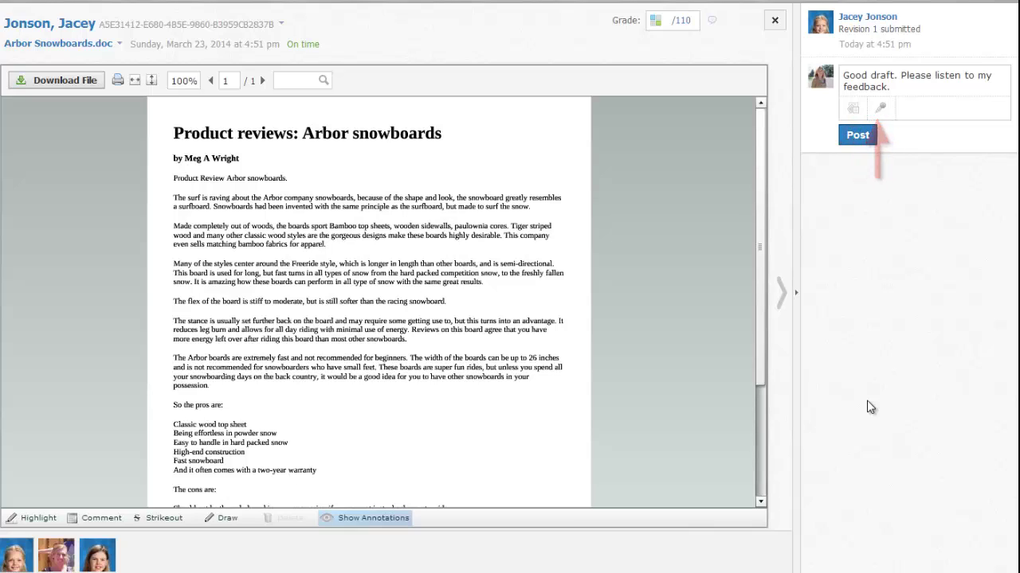
# - Start adding an audio recording to the comment and allow the site to access the camera and microphone
pyautogui.click(881, 108)
pyautogui.click(439, 185)
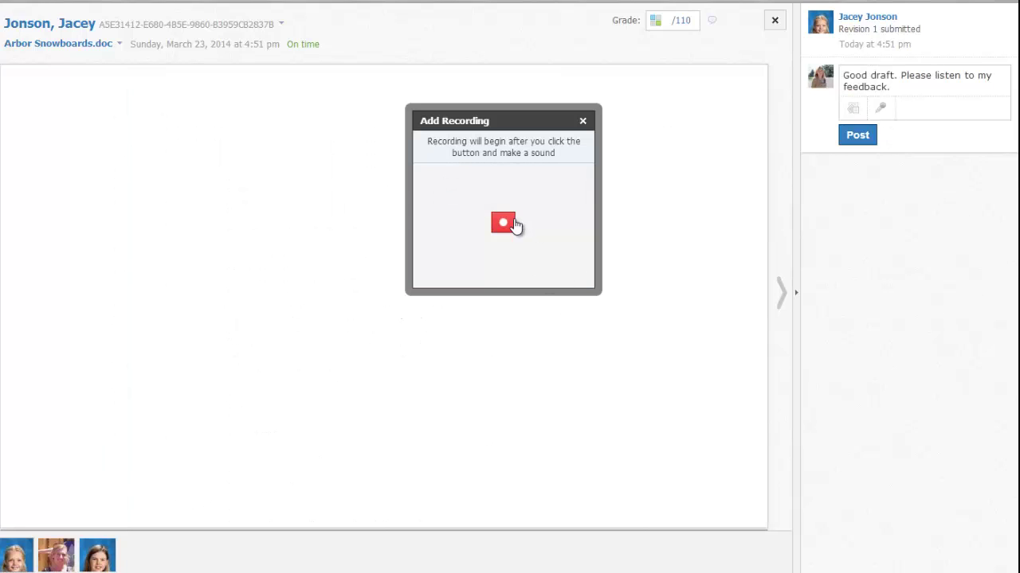
pyautogui.click(504, 225)
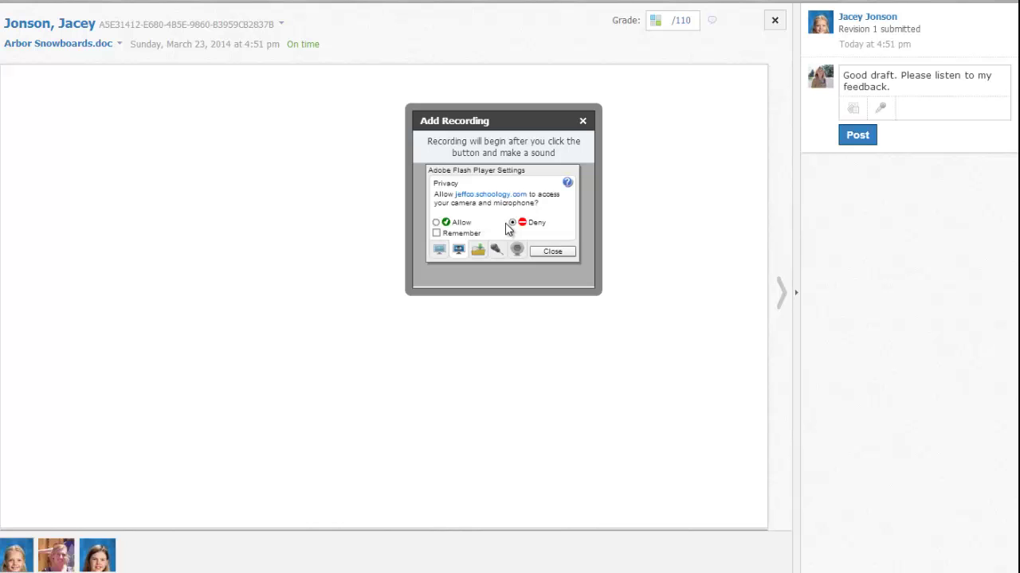
pyautogui.click(437, 223)
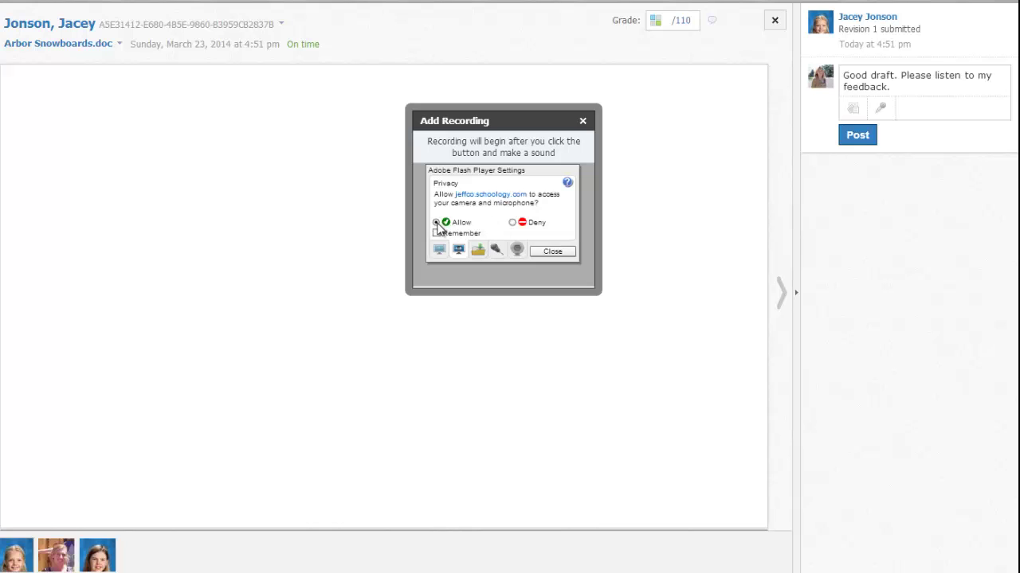
pyautogui.click(558, 252)
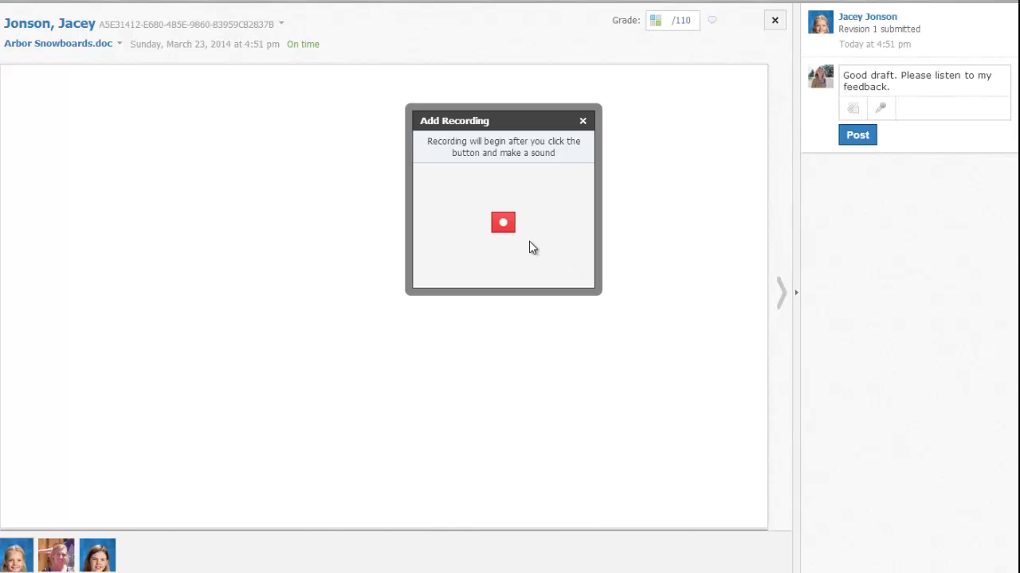
# - Record the spoken feedback, stop the recording and attach it to the comment
pyautogui.click(505, 227)
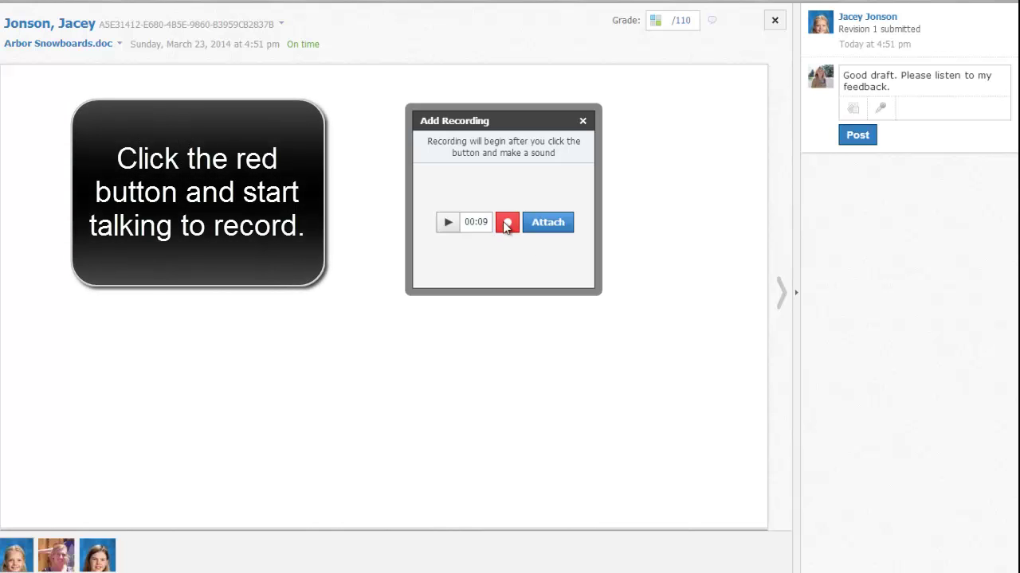
pyautogui.click(504, 226)
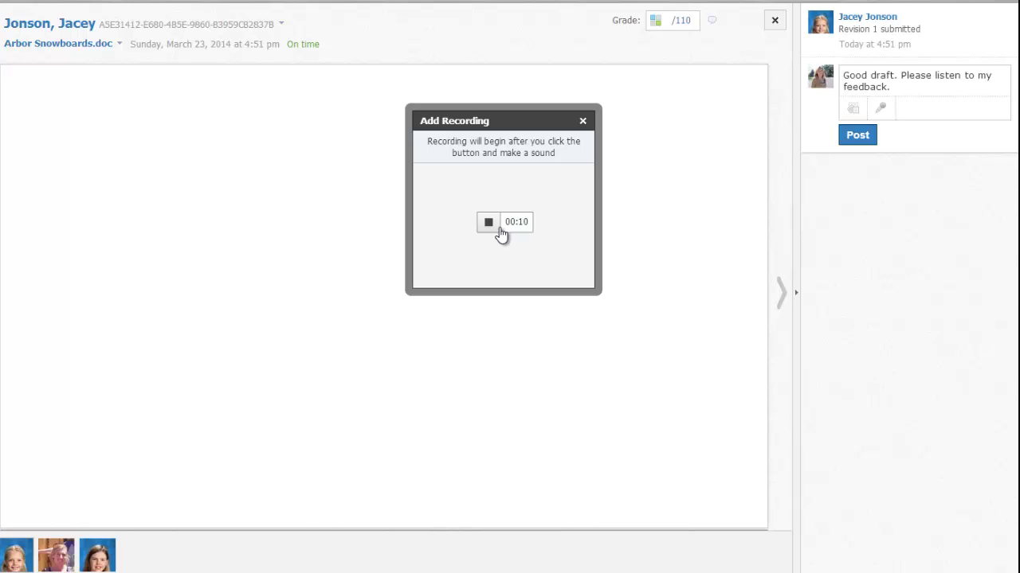
pyautogui.click(487, 228)
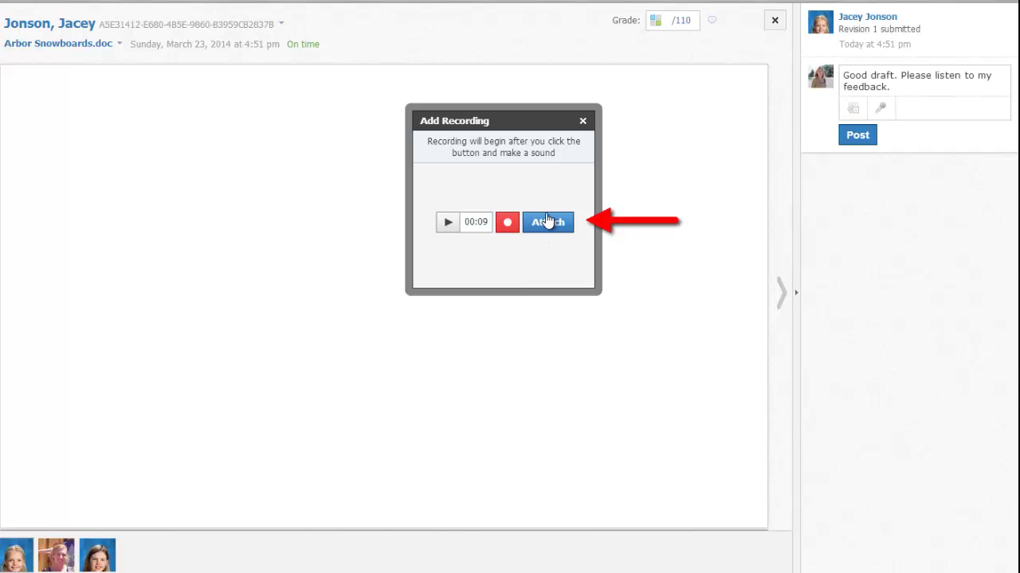
pyautogui.click(543, 226)
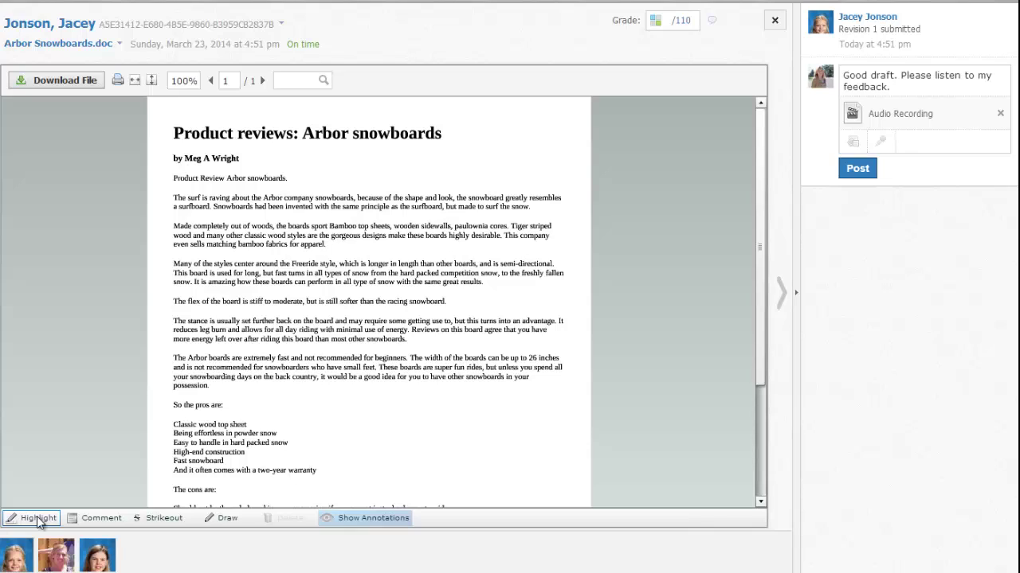
# - Highlight the title "Product reviews: Arbor snowboards" and add the note "Can you think of a catchier title?" beside it
pyautogui.moveTo(172, 123); pyautogui.dragTo(444, 137)
pyautogui.click(101, 519)
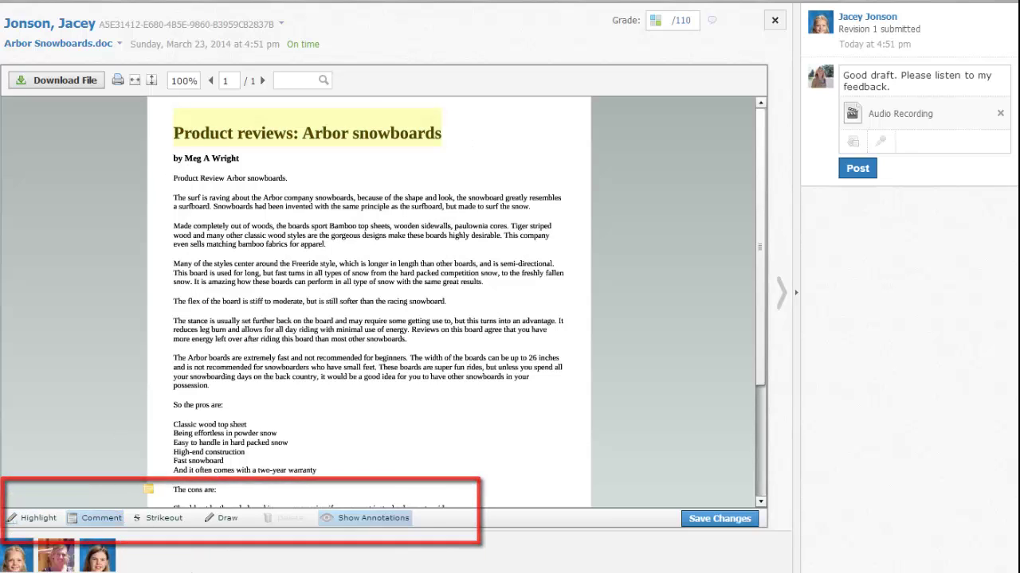
pyautogui.click(482, 125)
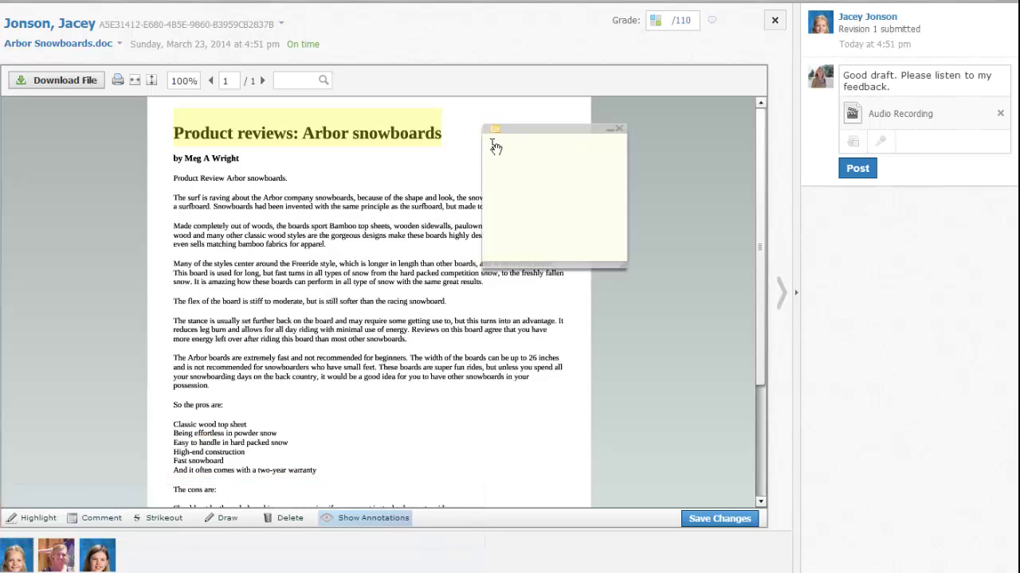
pyautogui.write('Can you think of a catchier title?')
# - Draw a black star beside the "Made completely out of woods" paragraph and circle the sentence about the board's flex in red
pyautogui.click(223, 519)
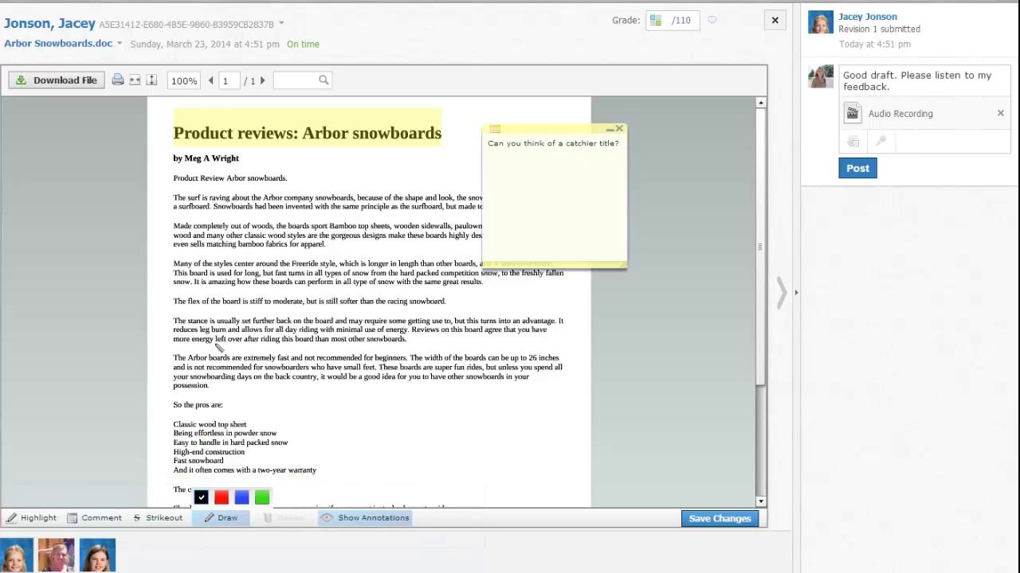
pyautogui.moveTo(174, 249)
pyautogui.mouseDown()
pyautogui.moveTo(188, 217)
pyautogui.moveTo(158, 229)
pyautogui.moveTo(170, 244)
pyautogui.mouseUp()
pyautogui.moveTo(255, 313)
pyautogui.mouseDown()
pyautogui.moveTo(186, 314)
pyautogui.moveTo(247, 293)
pyautogui.moveTo(410, 286)
pyautogui.moveTo(421, 320)
pyautogui.moveTo(289, 324)
pyautogui.moveTo(242, 312)
pyautogui.mouseUp()
# - Add the note "Try to enhance this paragrph. One sentence is too short." near the circled sentence and strike out the "The Arbor boards" paragraph's opening
pyautogui.click(96, 518)
pyautogui.click(478, 317)
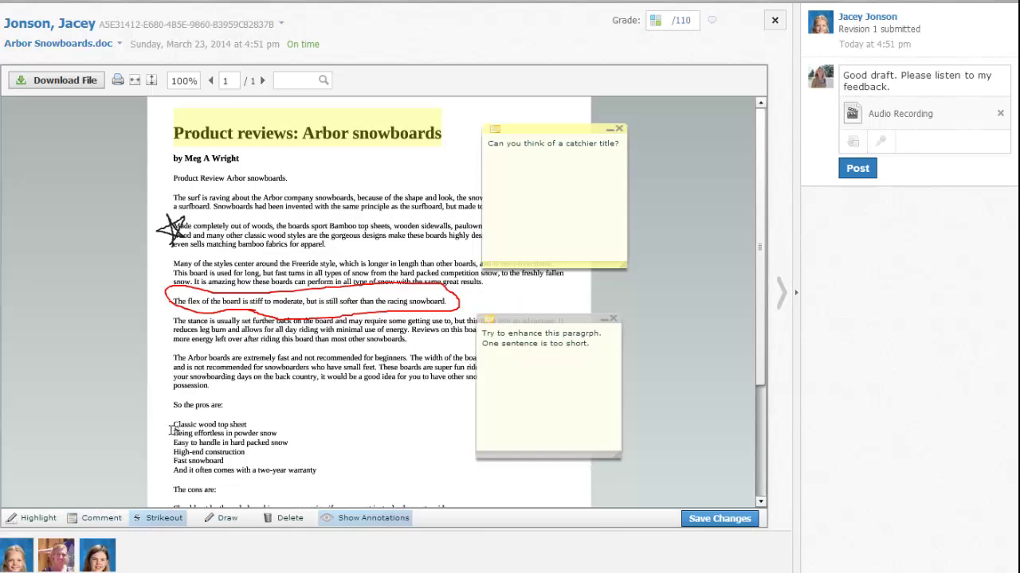
pyautogui.moveTo(173, 358); pyautogui.dragTo(308, 370)
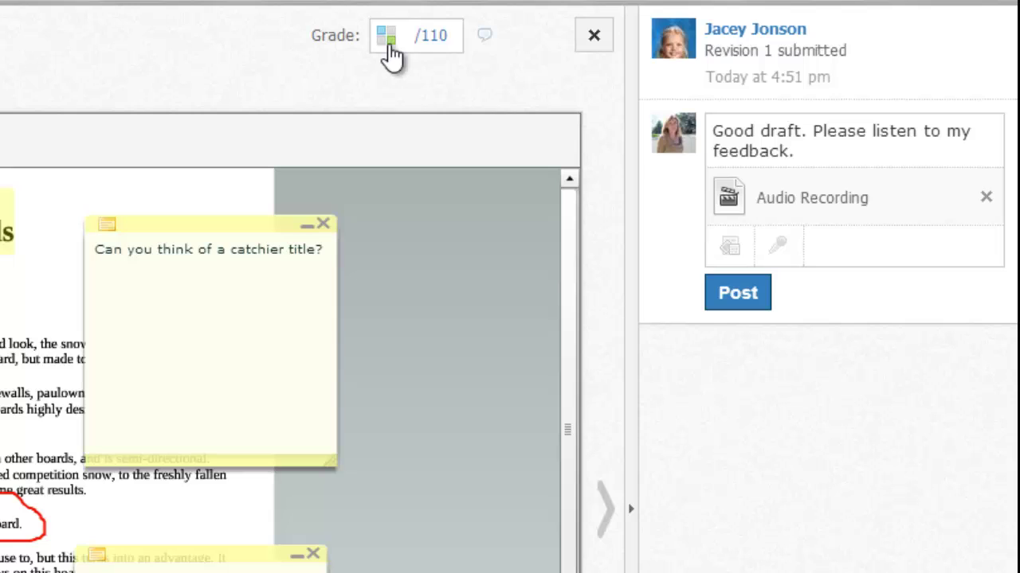
# - Open the submission's grading rubric and rate Formatting 2.5, Heading 0, Headline 3, Lead/Opening 10 and Development of Ideas 30
pyautogui.click(387, 37)
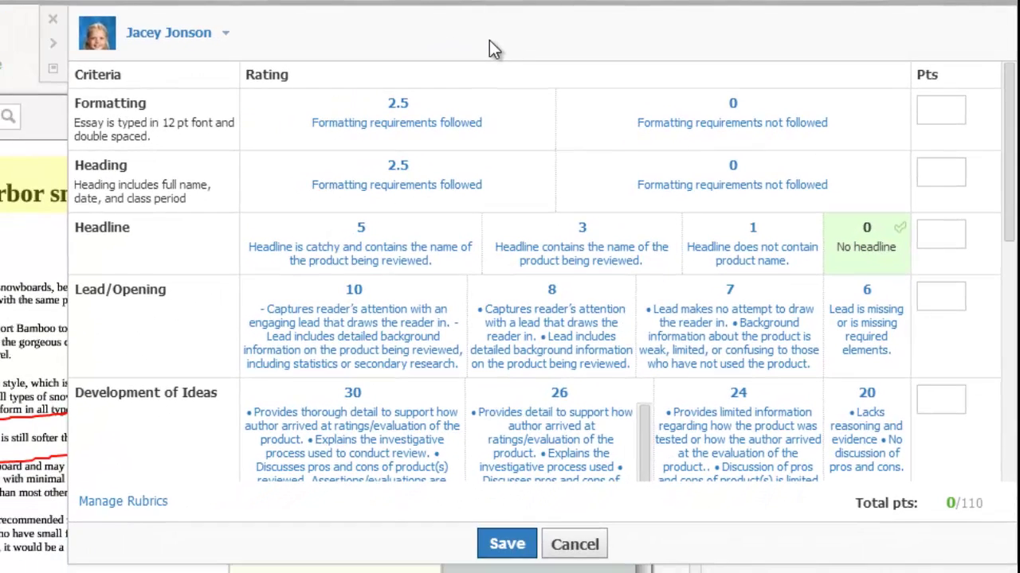
pyautogui.click(457, 132)
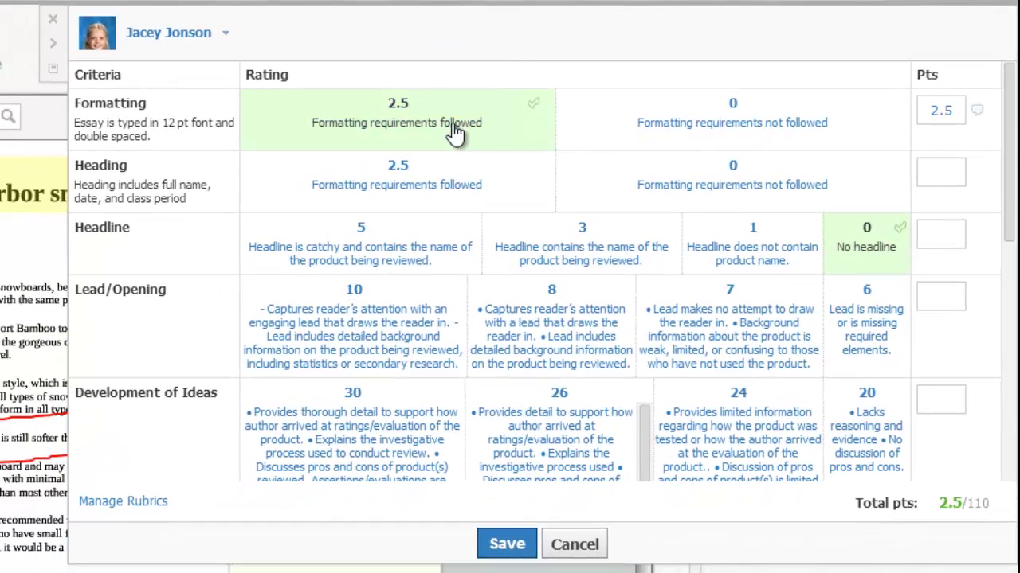
pyautogui.click(651, 183)
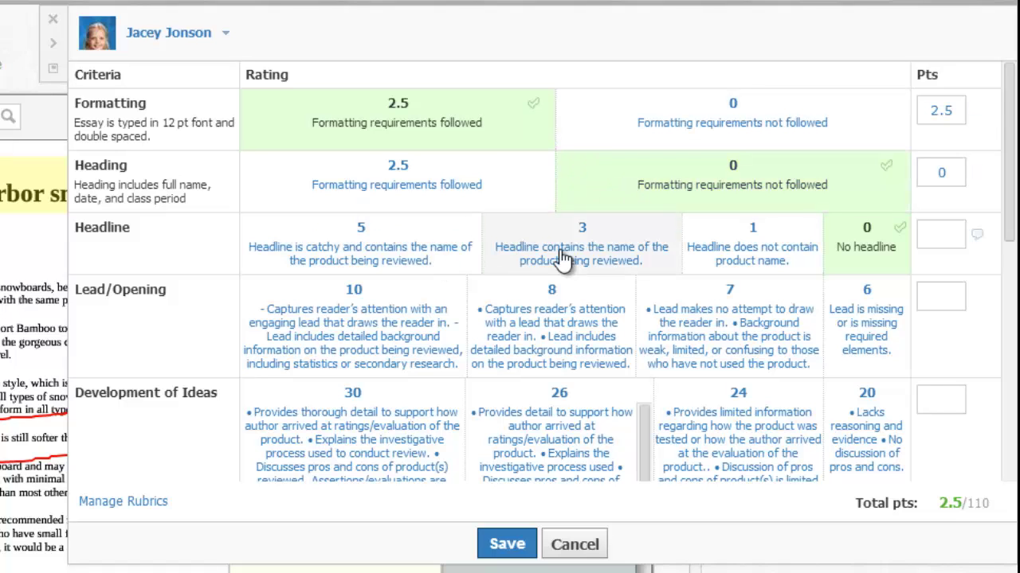
pyautogui.click(501, 256)
pyautogui.click(437, 334)
pyautogui.click(425, 422)
# - Rate Development of Internal Structure 16, Closure 8 and Word Choice/Tone 8 in the rubric
pyautogui.scroll(-3, 478, 390)
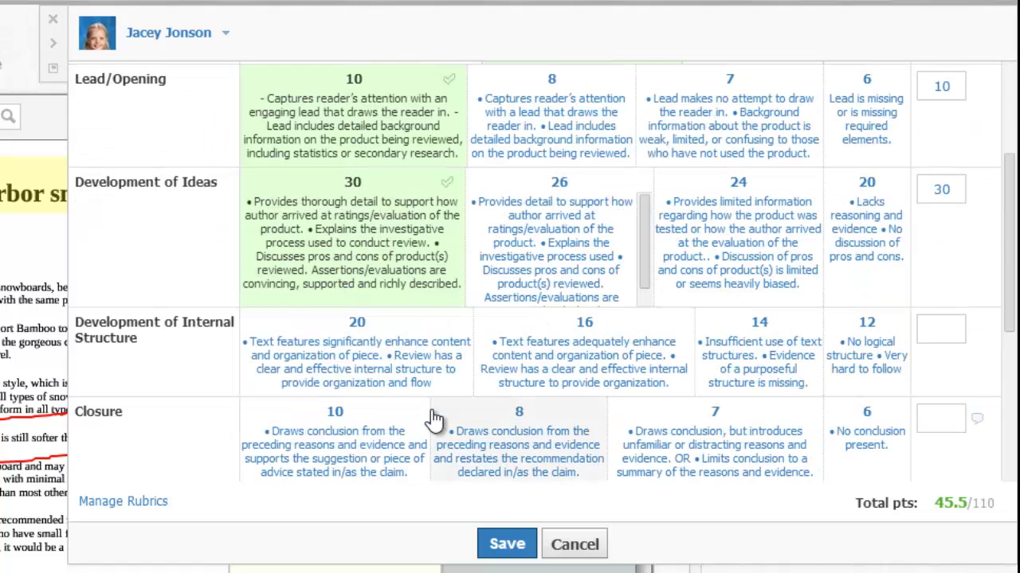
pyautogui.click(590, 349)
pyautogui.scroll(-2, 563, 369)
pyautogui.click(562, 369)
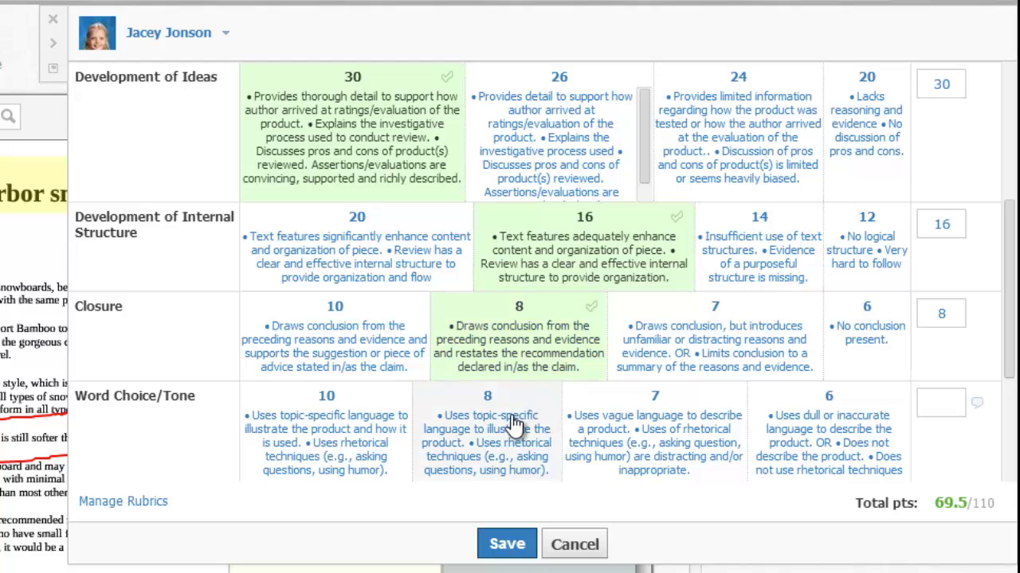
pyautogui.click(518, 427)
# - Override the Lead/Opening points with 9, add the criterion comment "Add some background information" and save the rubric grade
pyautogui.scroll(5, 519, 428)
pyautogui.doubleClick(940, 275)
pyautogui.write('9')
pyautogui.click(976, 274)
pyautogui.write('Add some price')
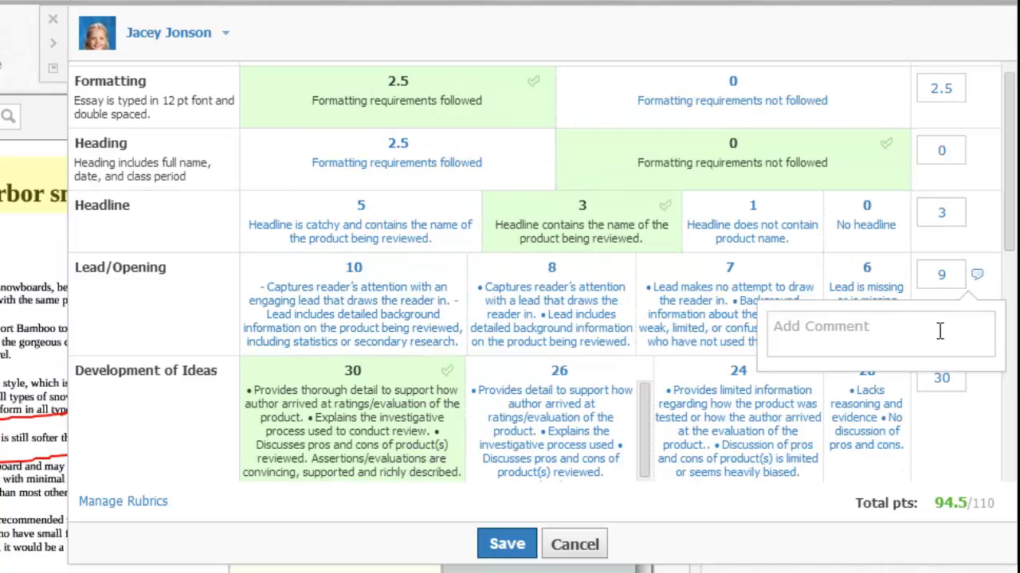
pyautogui.press('BackSpace')
pyautogui.press('BackSpace')
pyautogui.press('BackSpace')
pyautogui.press('BackSpace')
pyautogui.press('BackSpace')
pyautogui.press('BackSpace')
pyautogui.write('background information.')
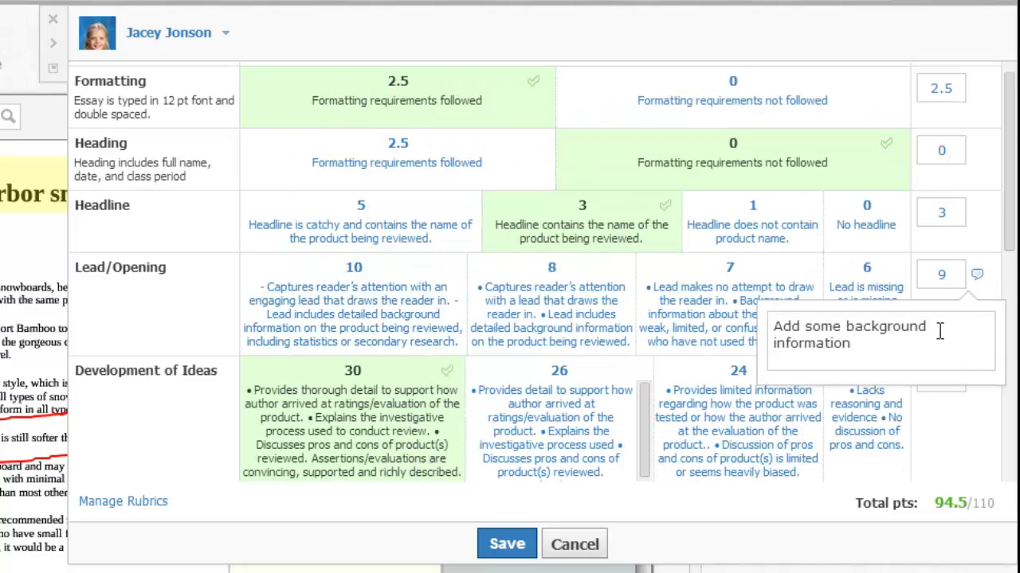
pyautogui.click(929, 417)
pyautogui.click(516, 544)
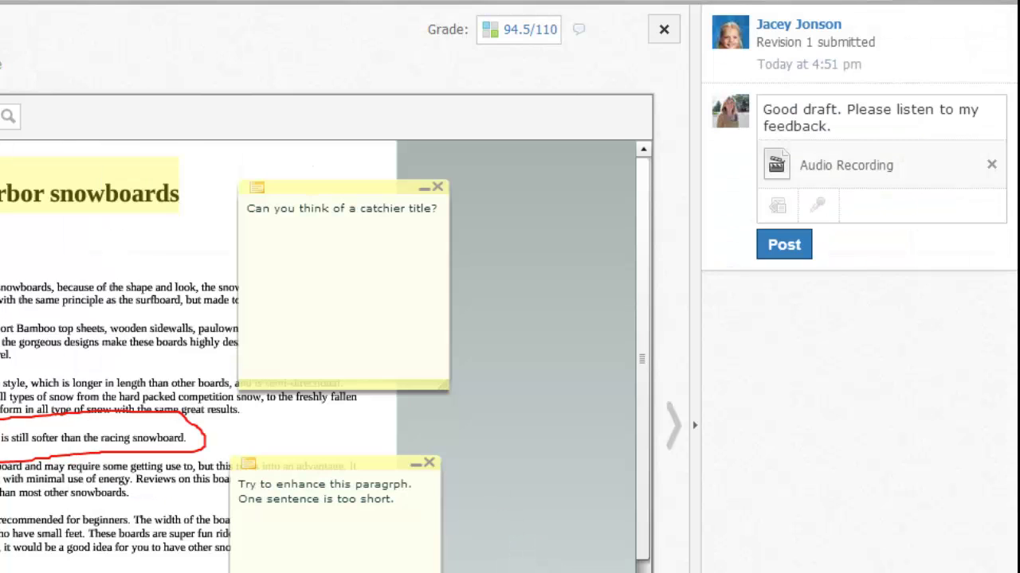
# - Add the overall grade comment "Refer to rubric for specifics", make it visible to the student and submit it
pyautogui.click(584, 33)
pyautogui.write('Refer to ru')
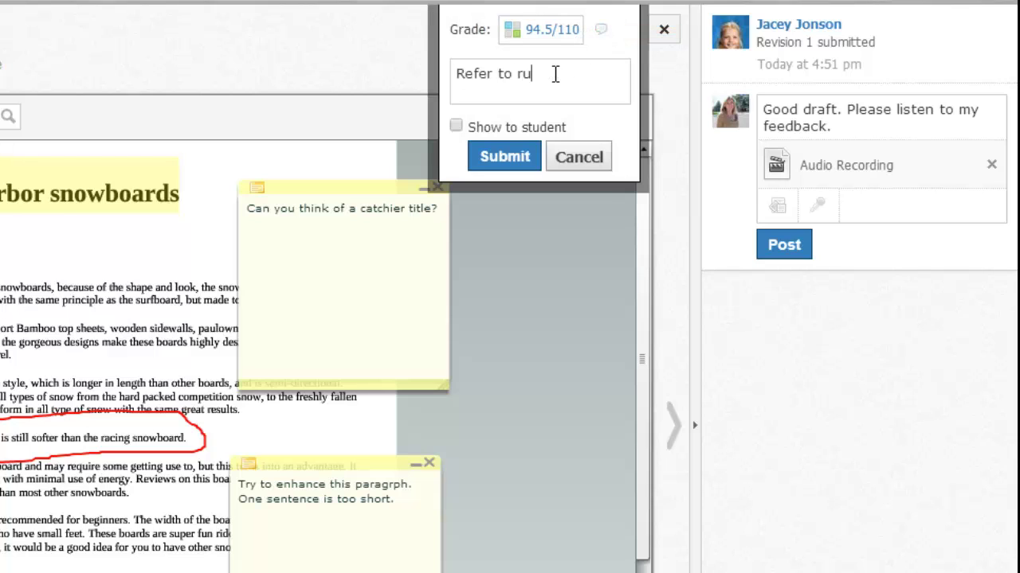
pyautogui.write('bric for specifics')
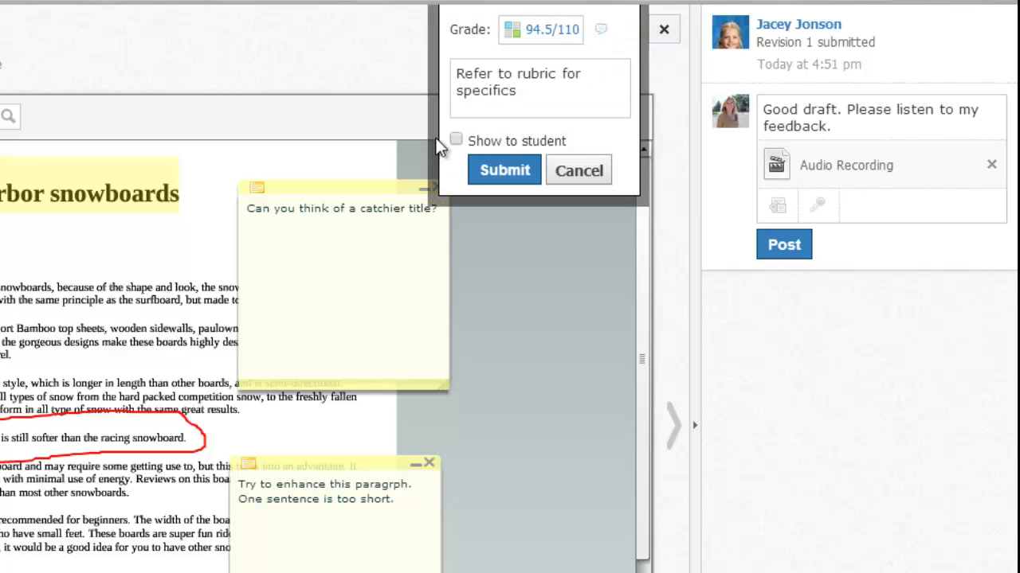
pyautogui.click(455, 126)
pyautogui.click(504, 156)
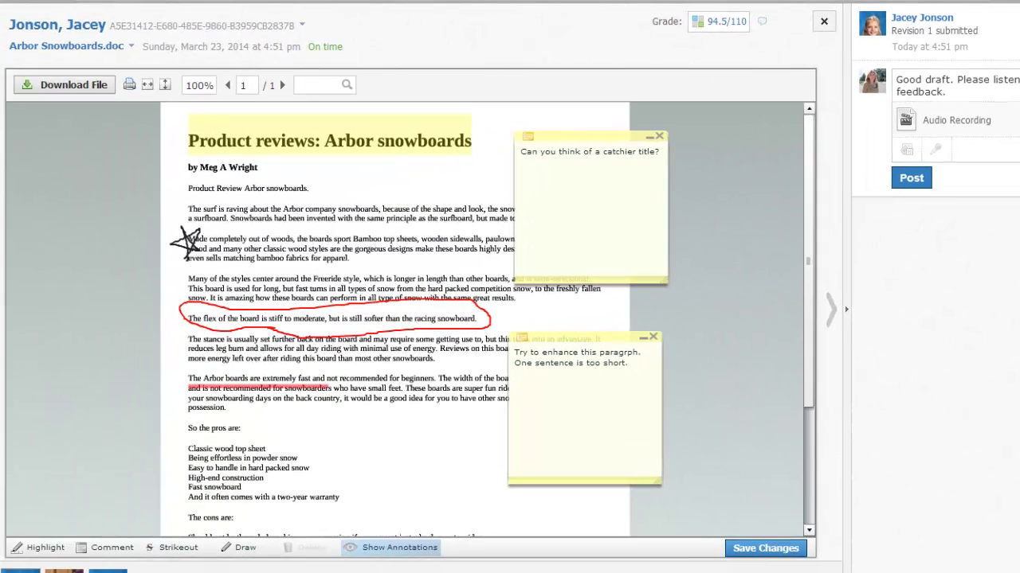
# - View the next student's submission, then close the submission viewer to return to the assignment page
pyautogui.click(834, 309)
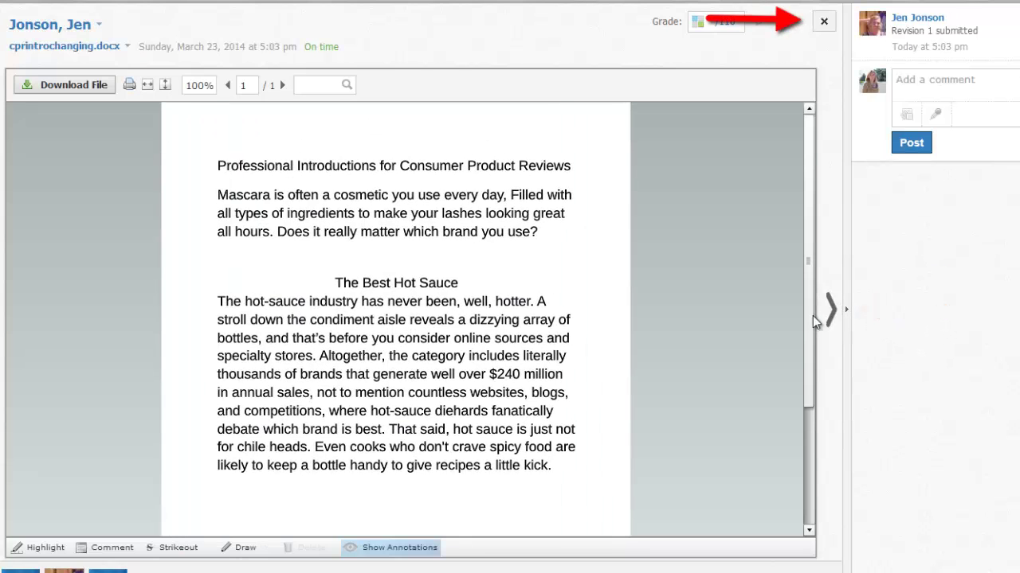
pyautogui.click(823, 21)
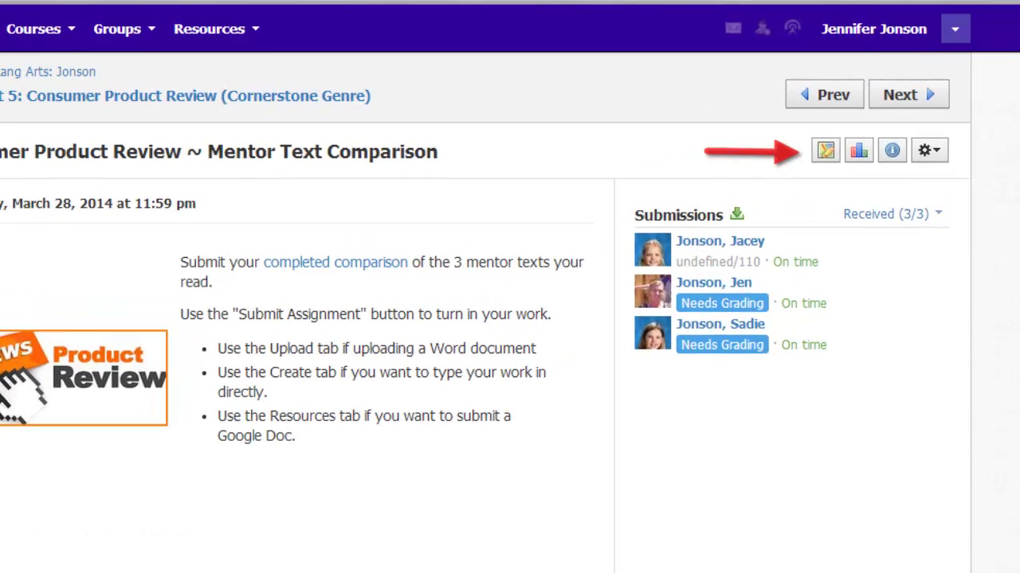
# - Look at the assignment's grade editor for all students and the second student's rubric, then leave both without saving
pyautogui.click(824, 153)
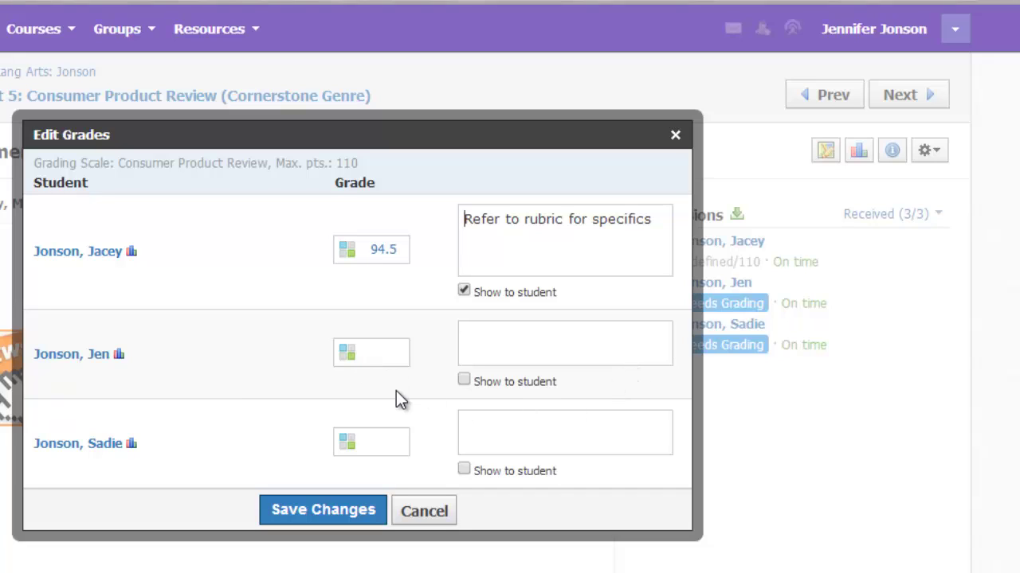
pyautogui.click(349, 355)
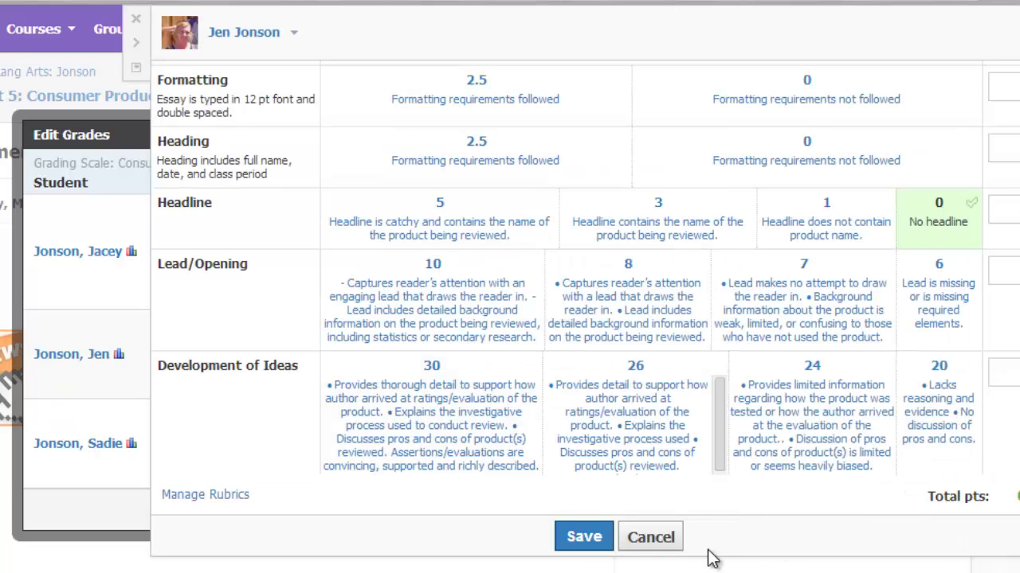
pyautogui.click(670, 544)
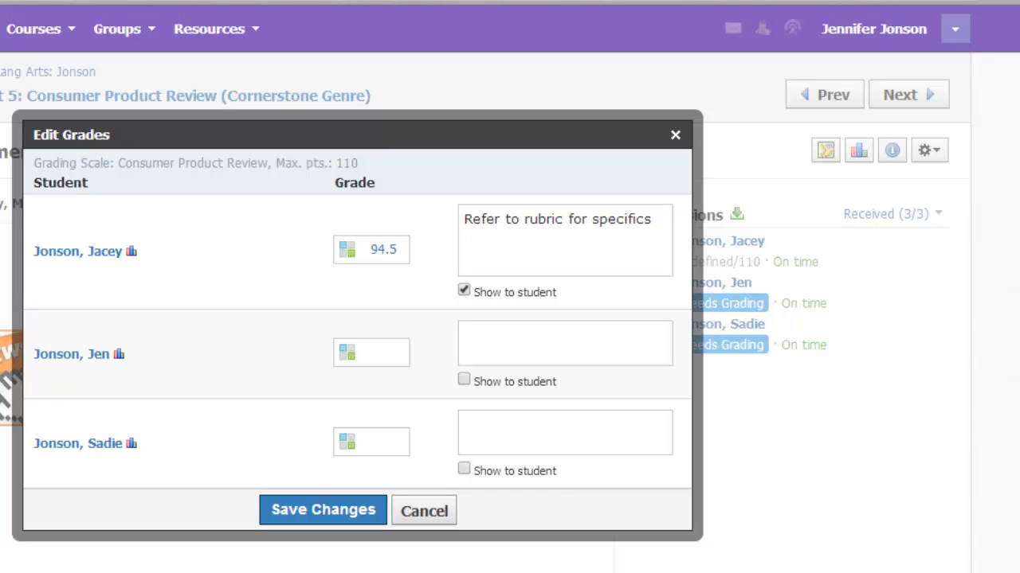
pyautogui.click(417, 517)
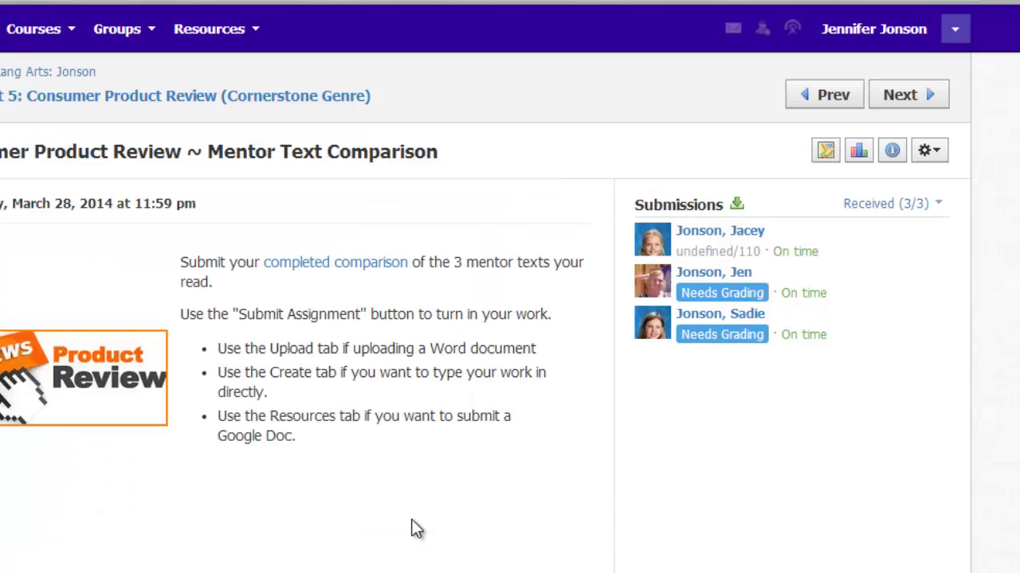